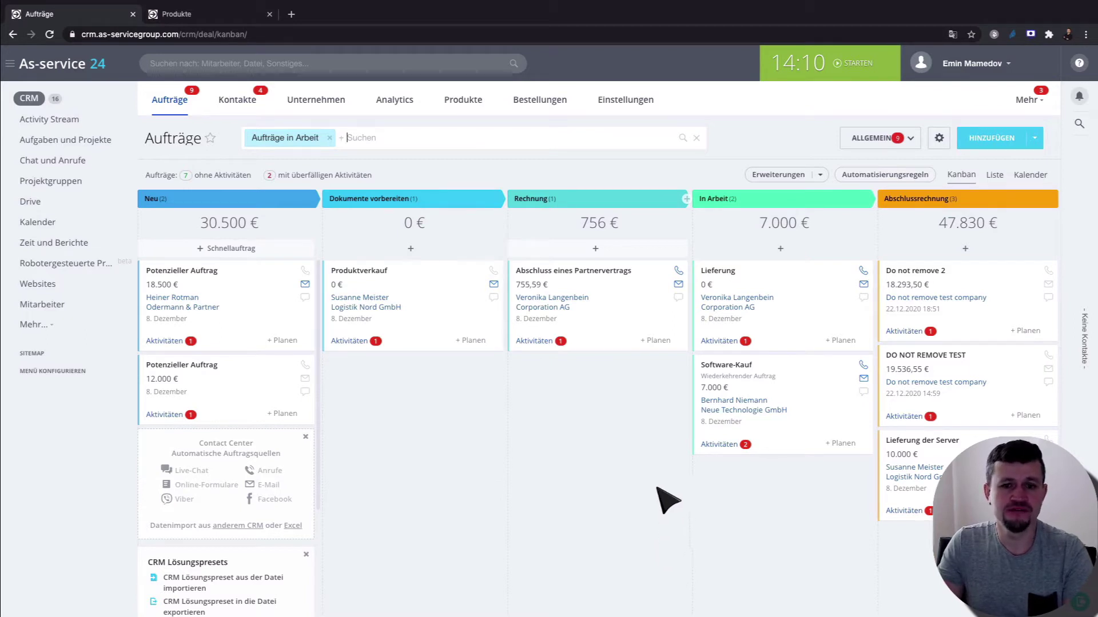
Open the Abschluss eines Partnervertrags deal and delete both existing product rows.
click(614, 280)
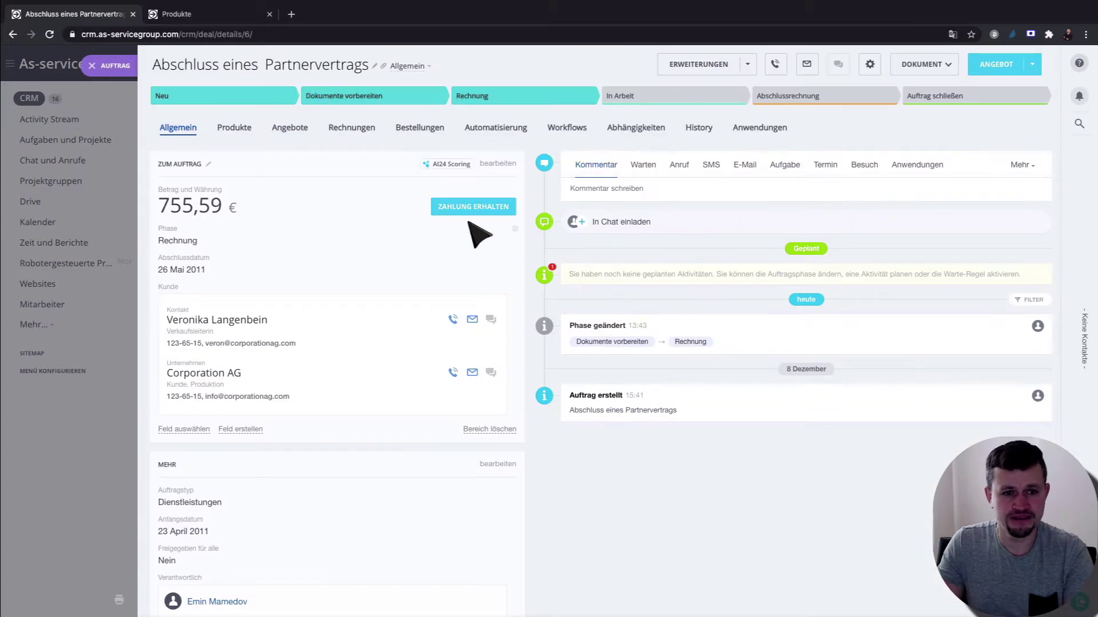
click(243, 134)
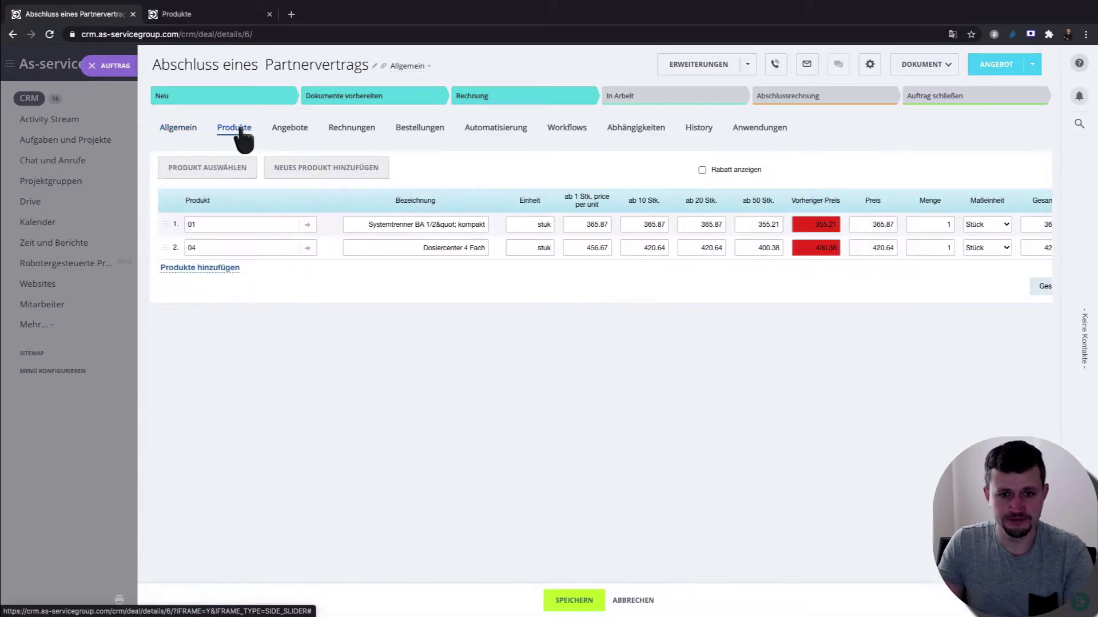
scroll(857, 251, right, 3)
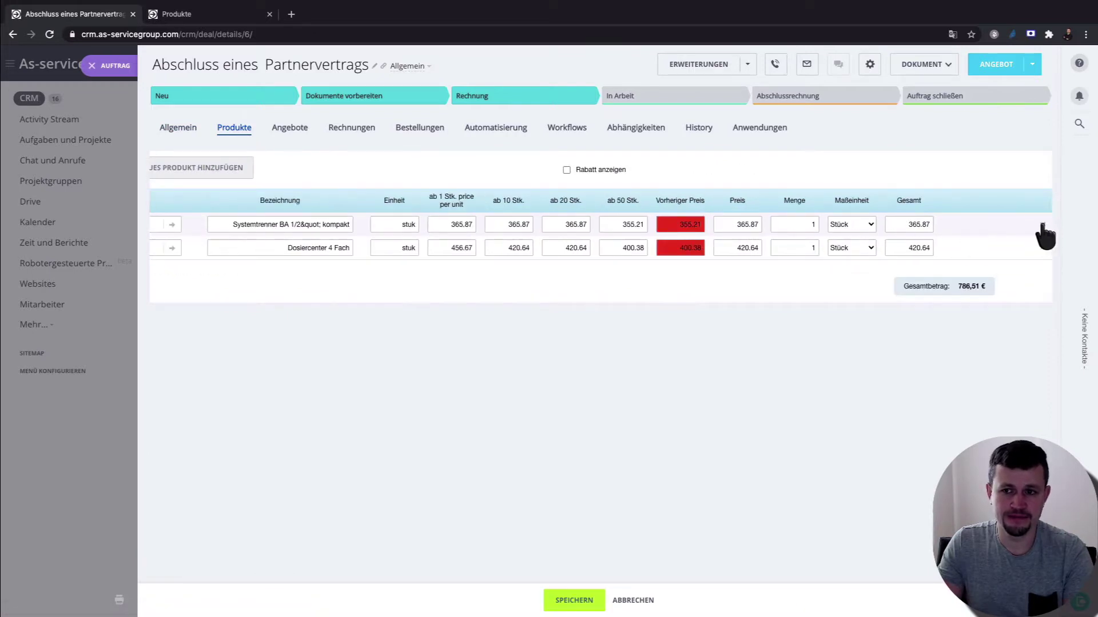
click(1042, 246)
click(639, 102)
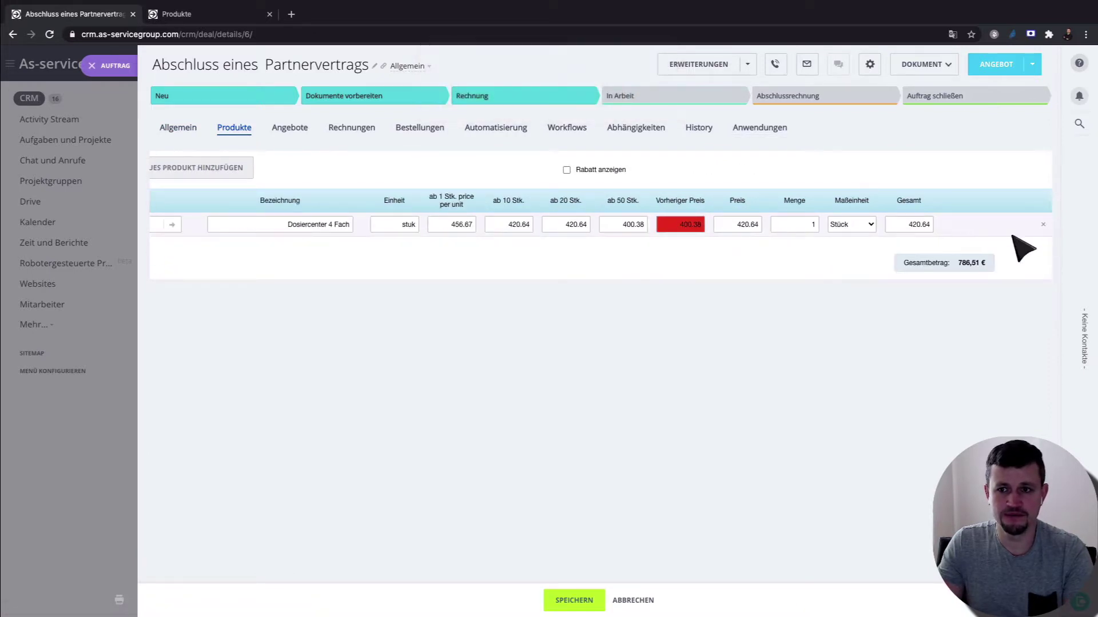
click(1041, 227)
click(643, 101)
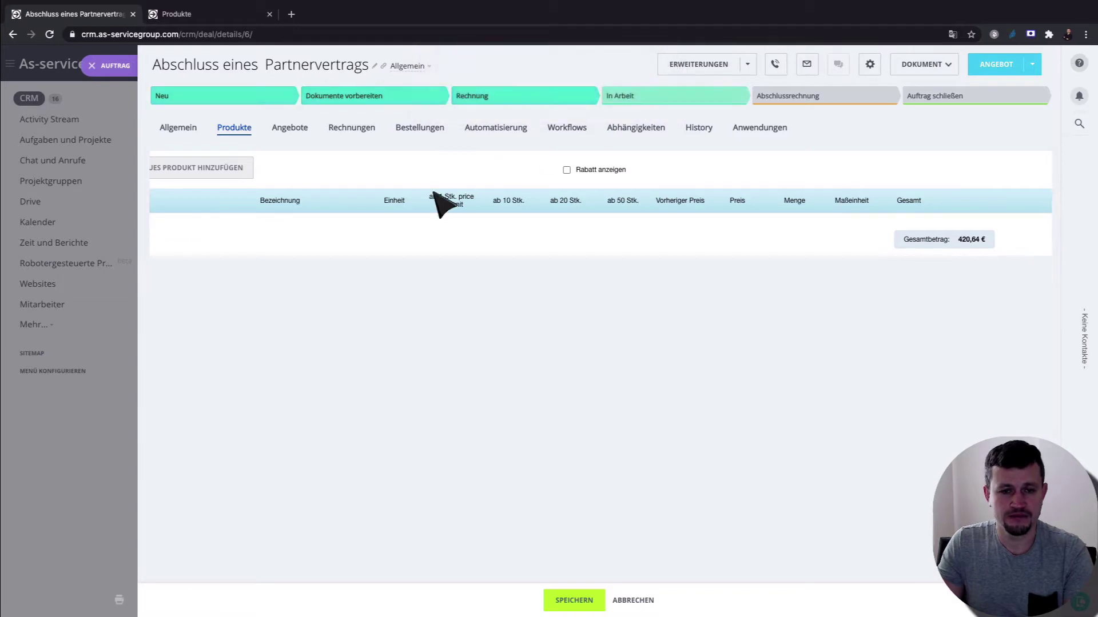
Add catalogue products 01 and 04 to the deal.
click(229, 175)
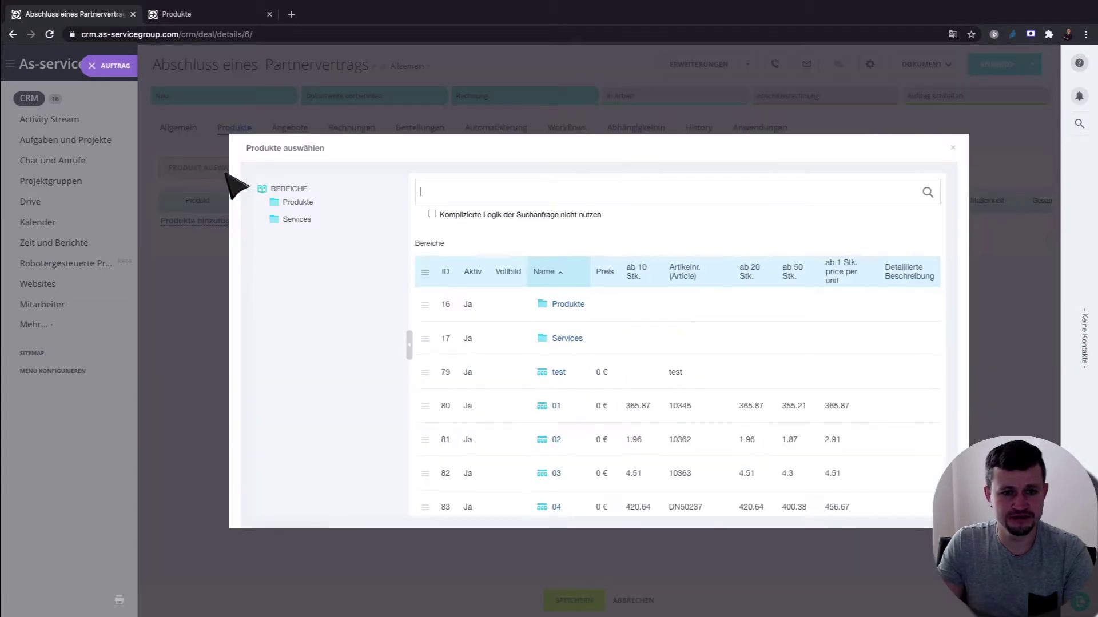
scroll(656, 420, down, 1)
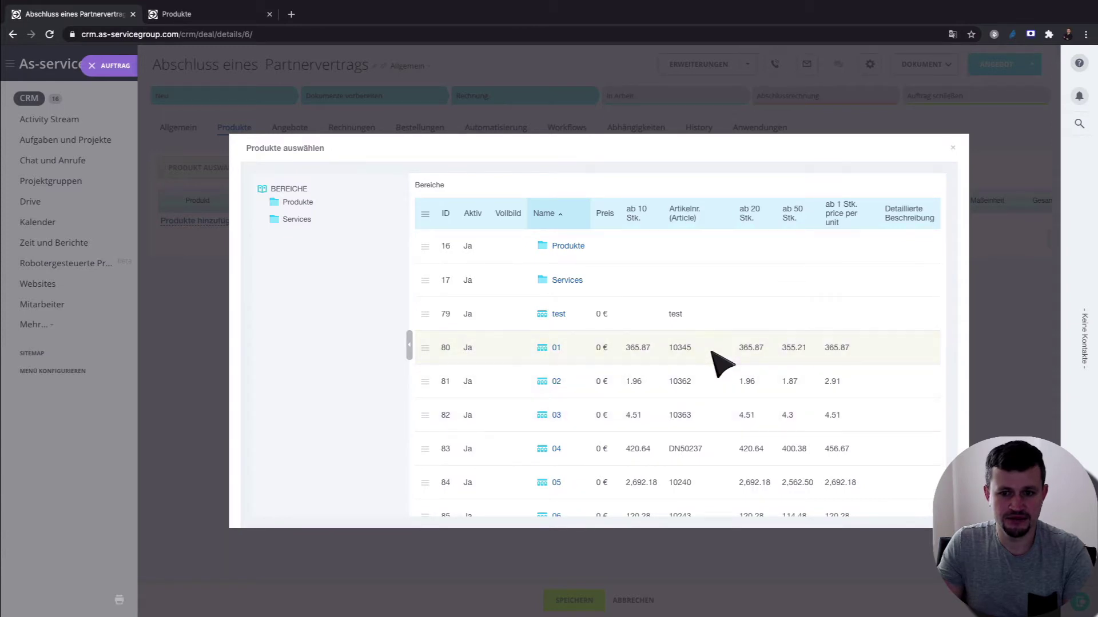
click(712, 352)
click(711, 452)
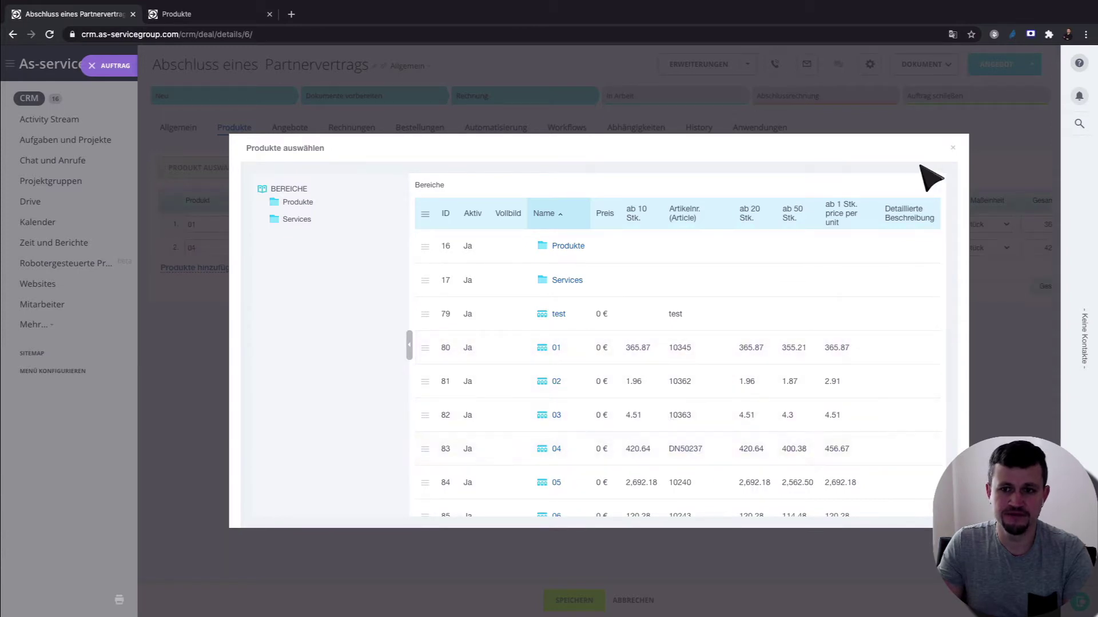
Set the Systemtrenner quantity to 100, dropping its price to 355.21 for a 35521 row total.
click(953, 147)
scroll(746, 252, right, 2)
scroll(743, 249, right, 1)
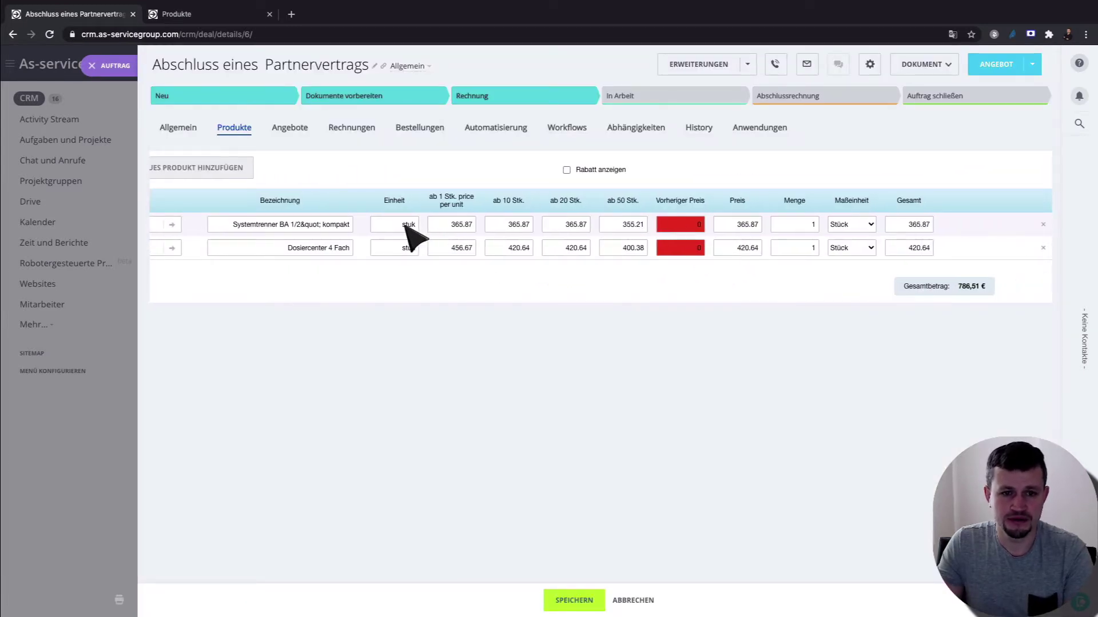
scroll(400, 234, left, 3)
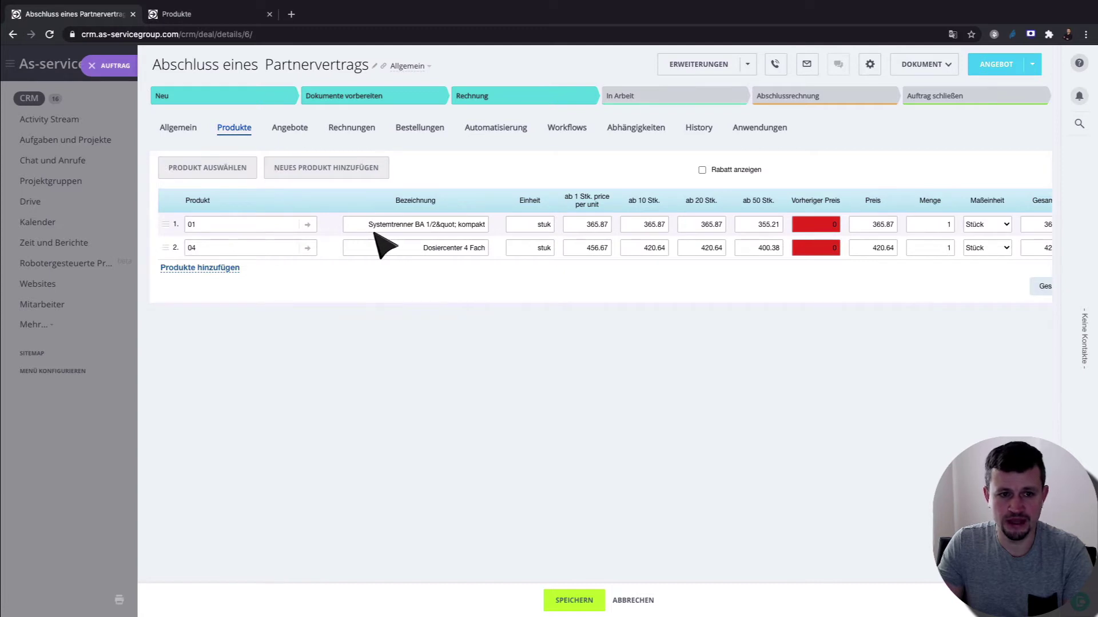
scroll(469, 240, right, 3)
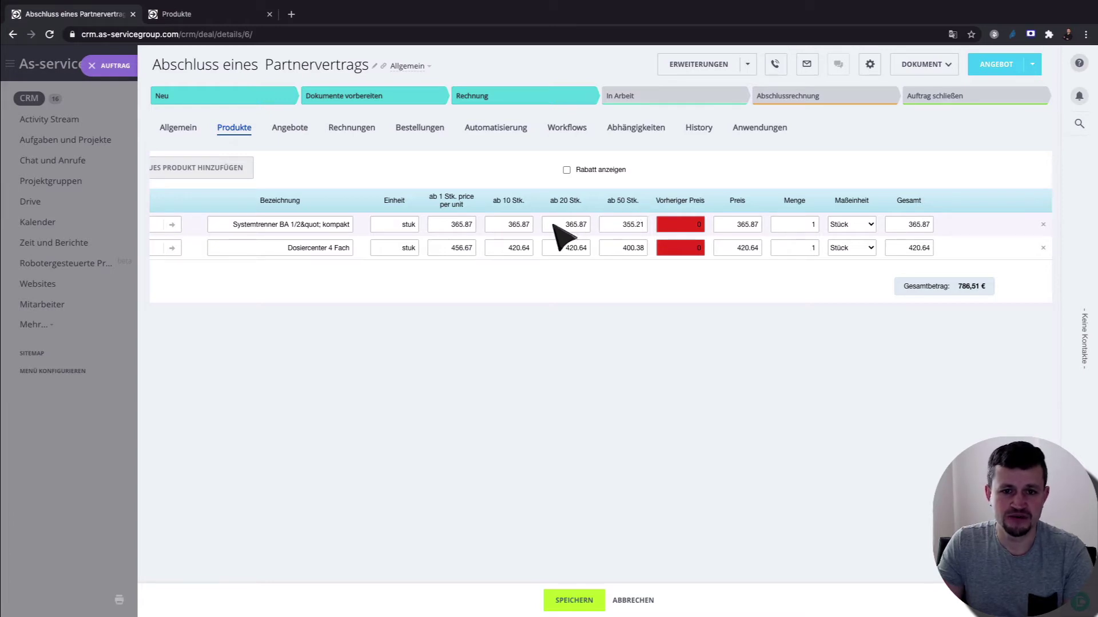
click(811, 225)
text(101)
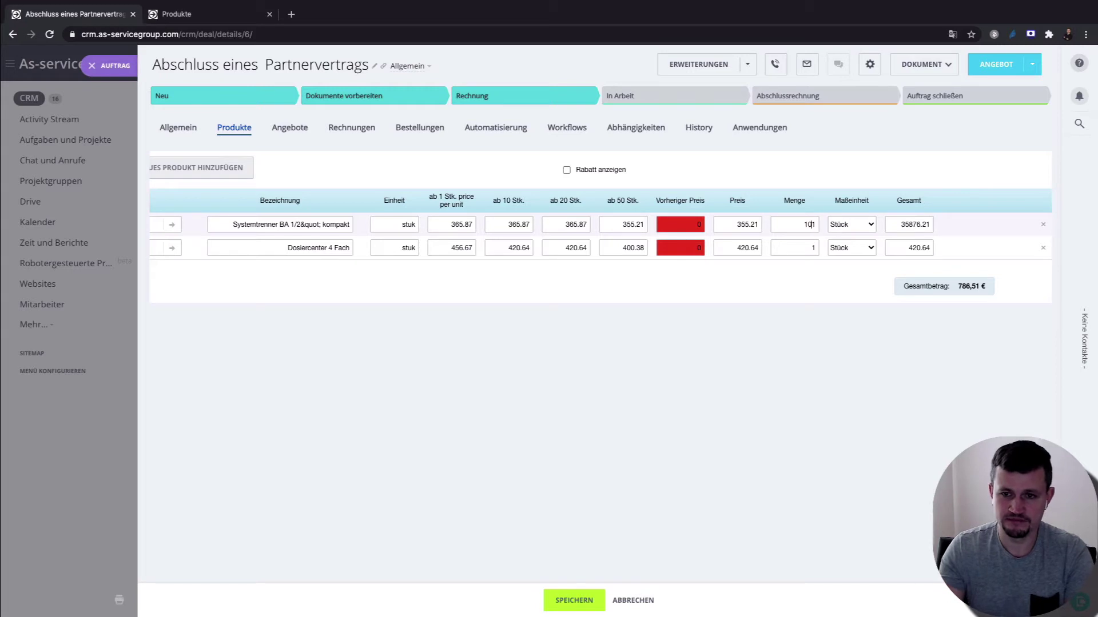
key(BackSpace)
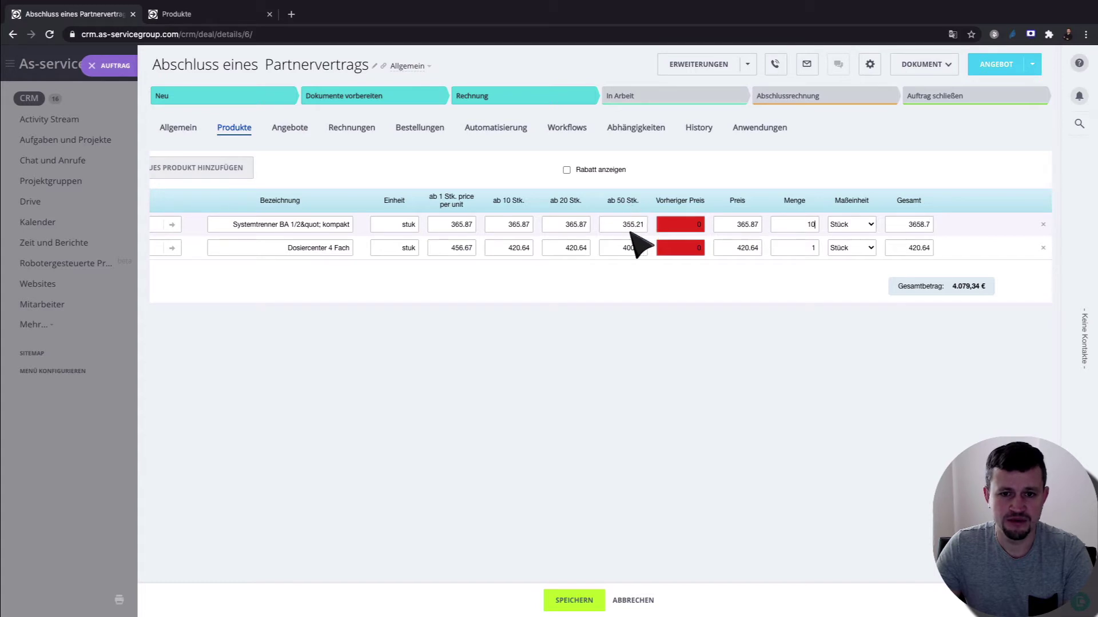
text(0)
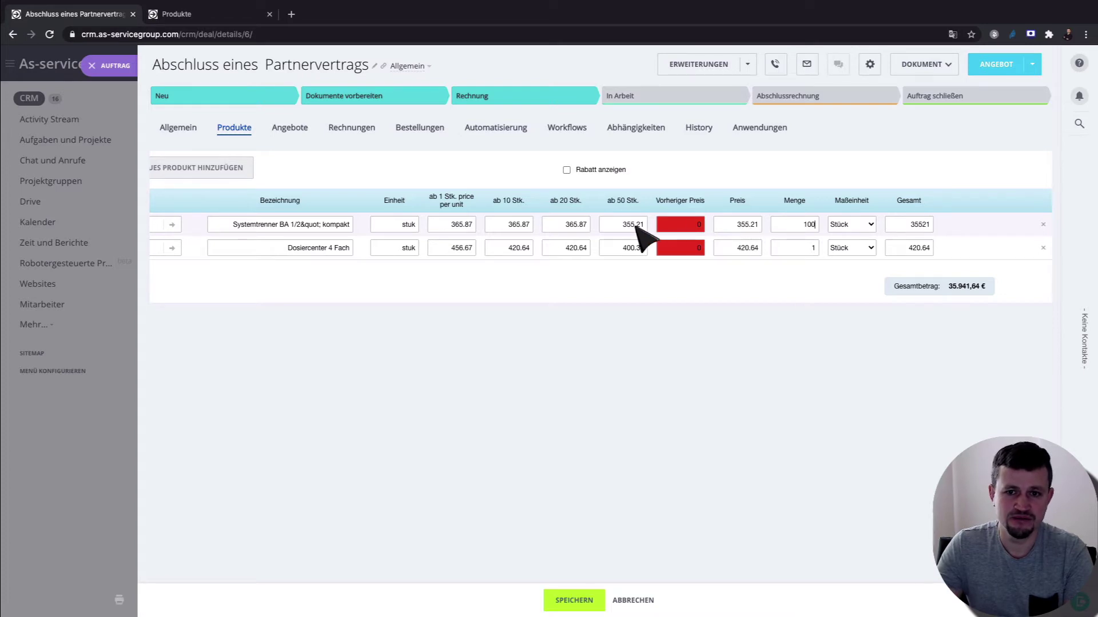
drag(909, 224, 933, 225)
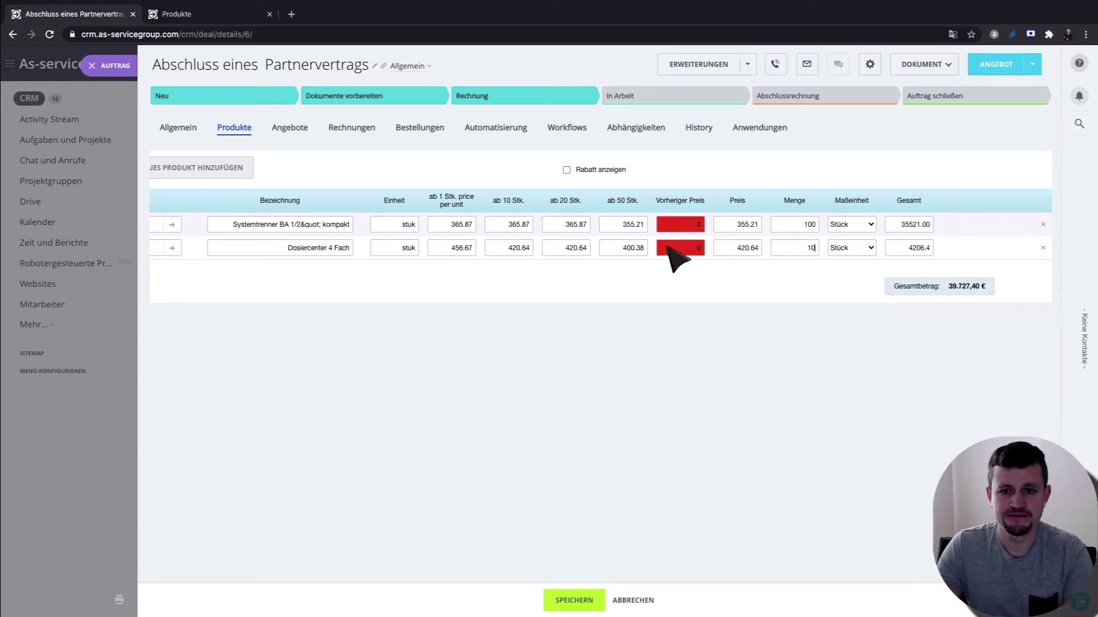
Make the Dosiercenter quantity 100, pricing it at 400.38 and the deal at 75.559 €.
text(0)
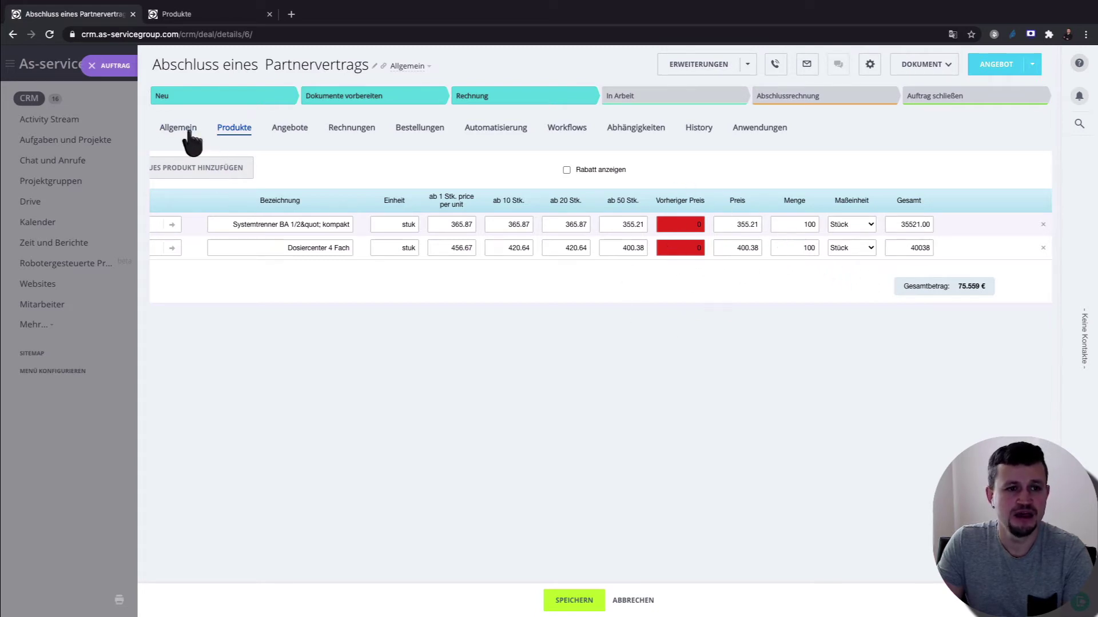
Open the Lieferung deal from Corporation AG's Aufträge list.
click(166, 130)
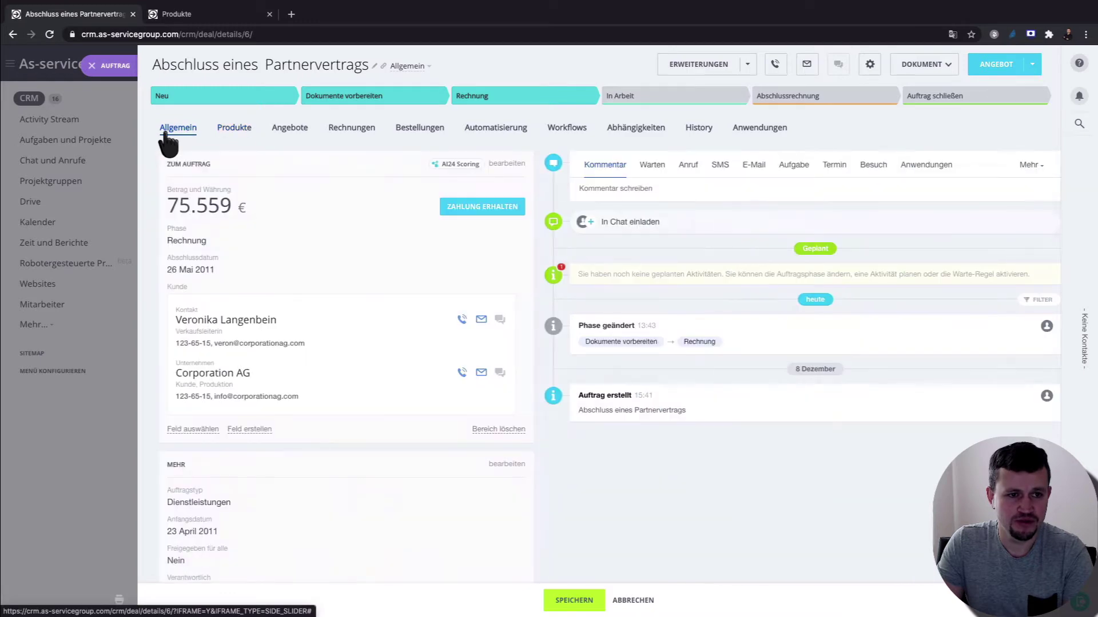
click(201, 375)
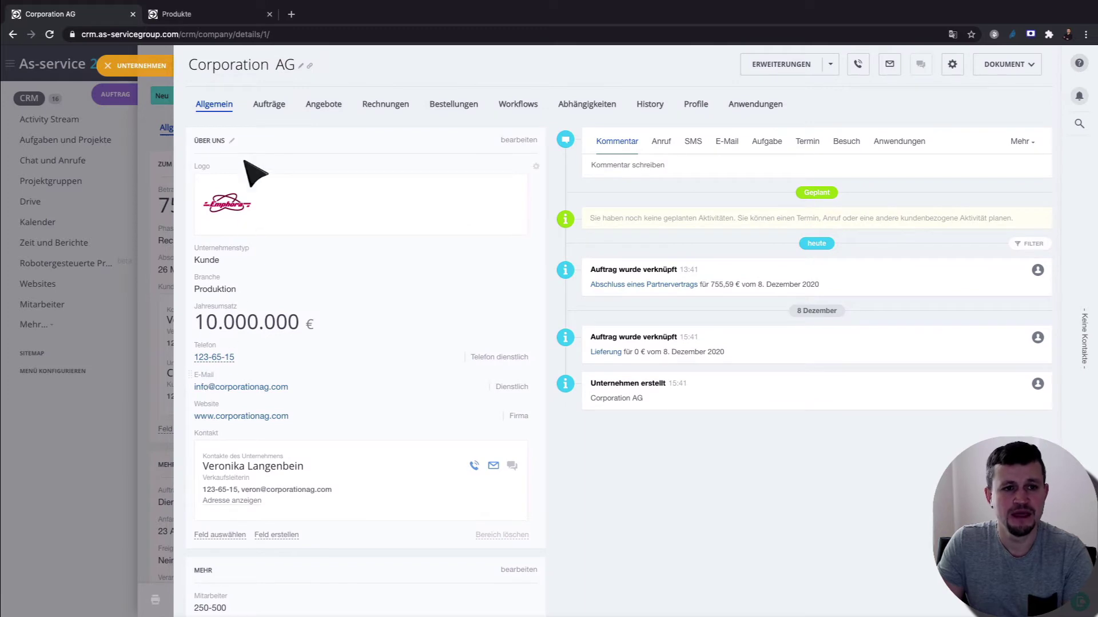
click(269, 109)
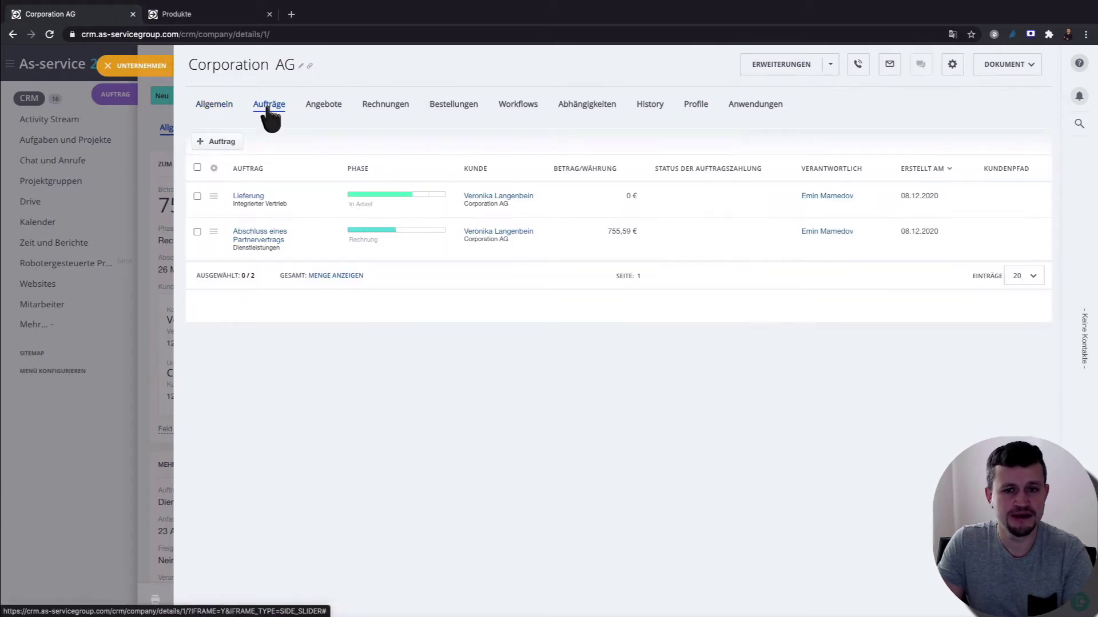
click(248, 198)
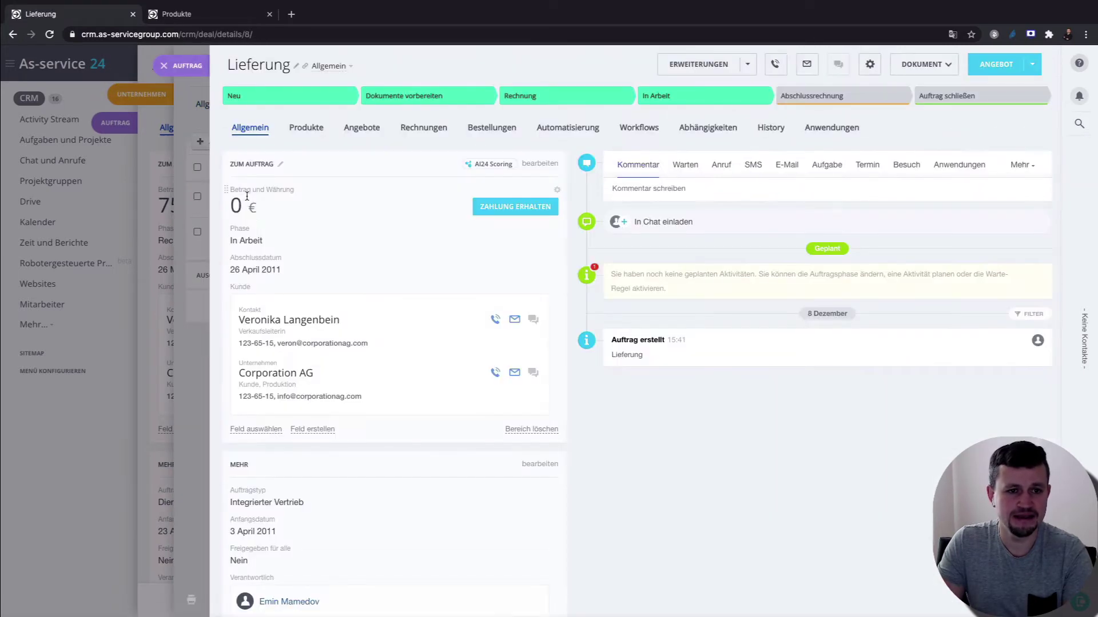
Add products 01 and 04 to the Lieferung deal's product list.
click(303, 130)
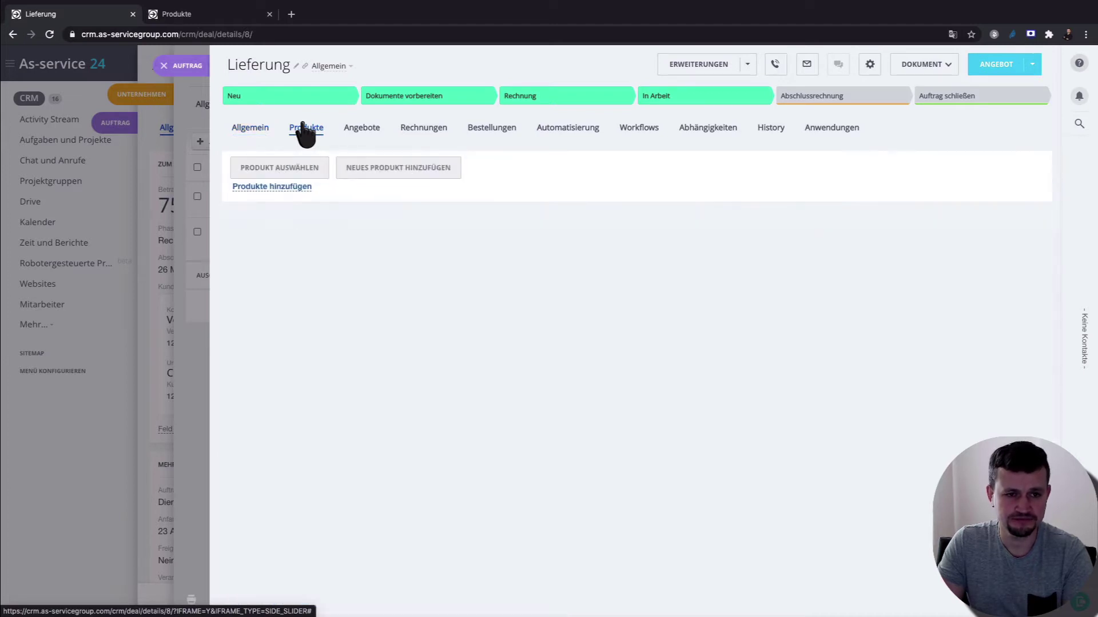
click(291, 168)
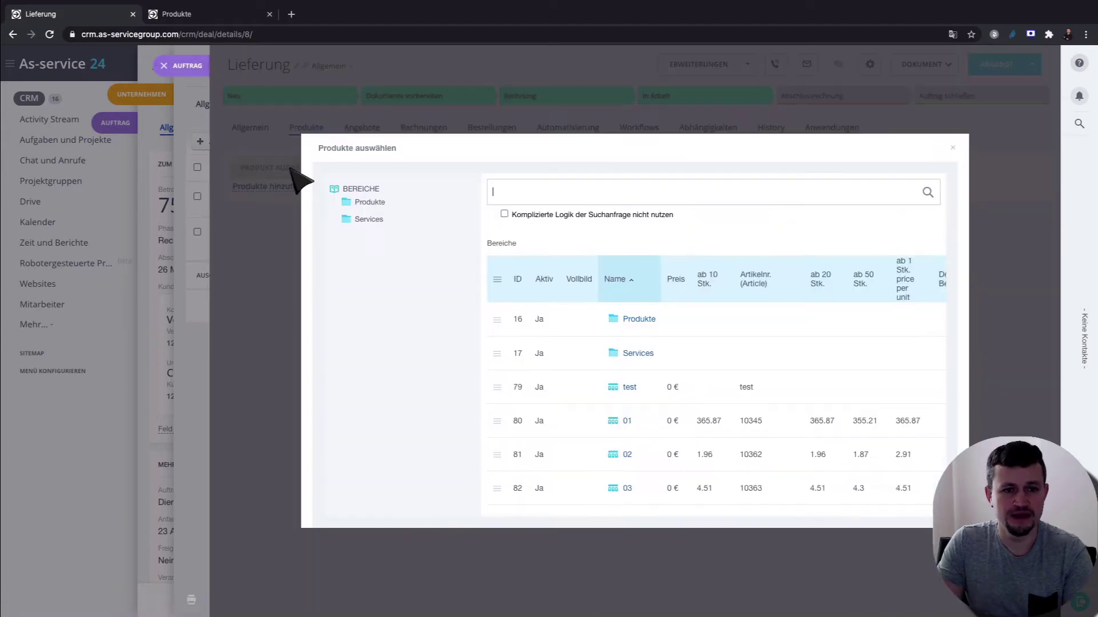
click(737, 435)
scroll(740, 446, down, 2)
click(770, 451)
click(952, 147)
Set both quantities to 100 so the 355.21 and 400.38 tier prices apply.
scroll(709, 240, right, 4)
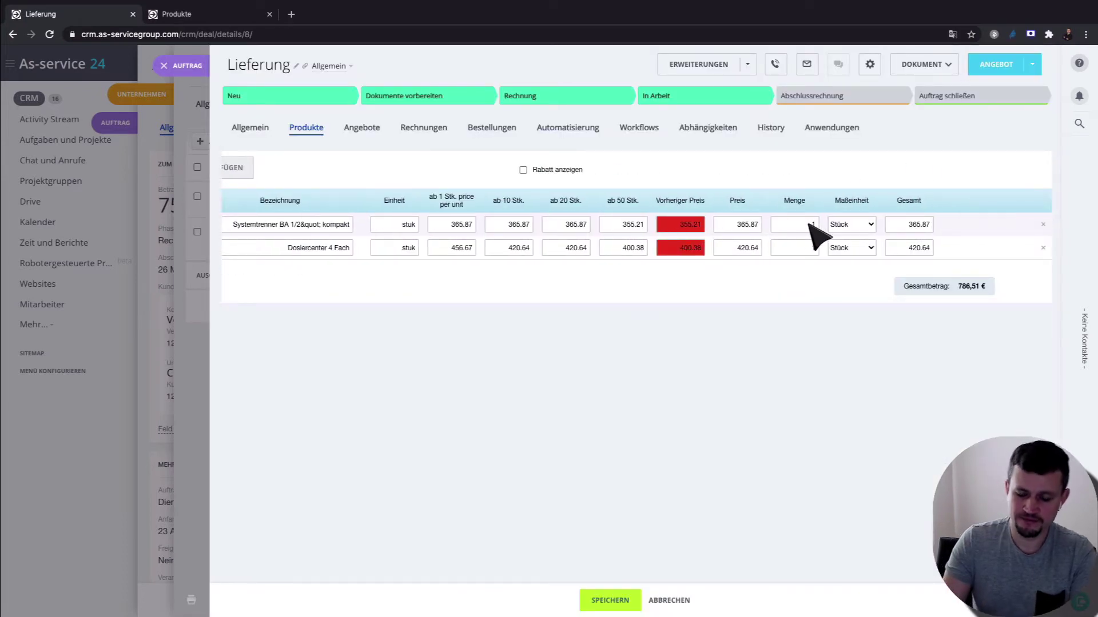
text(001)
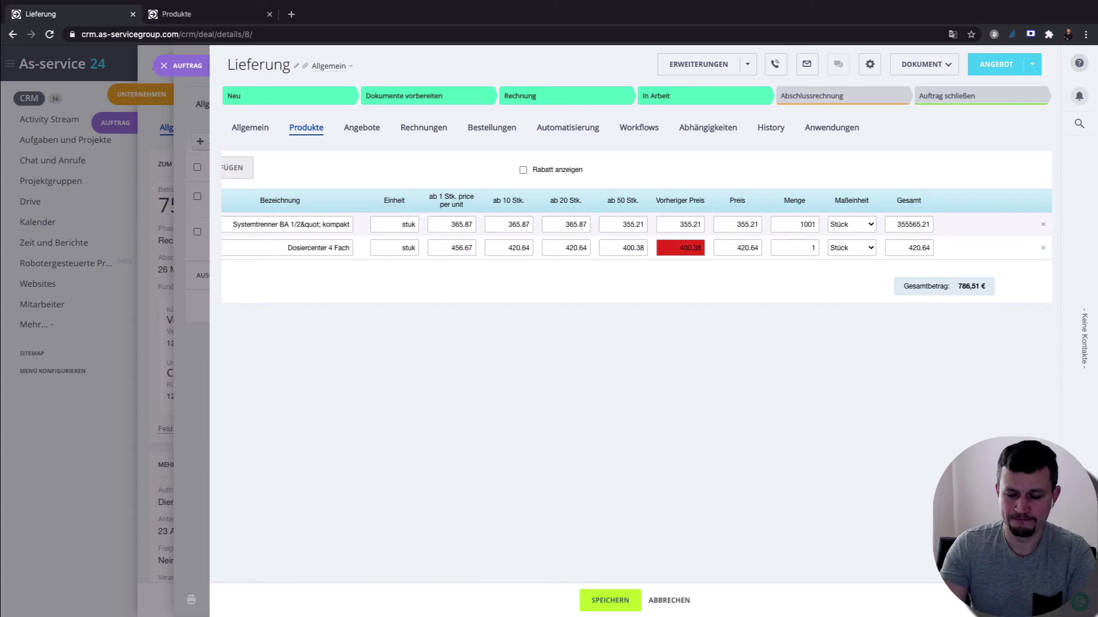
key(BackSpace)
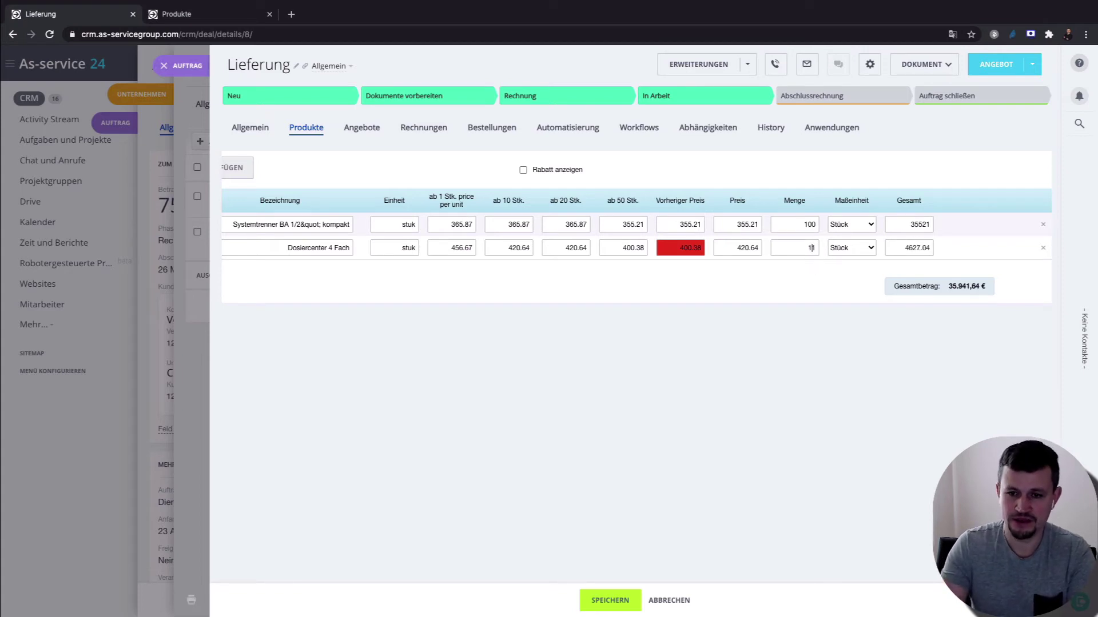
click(811, 248)
text(00)
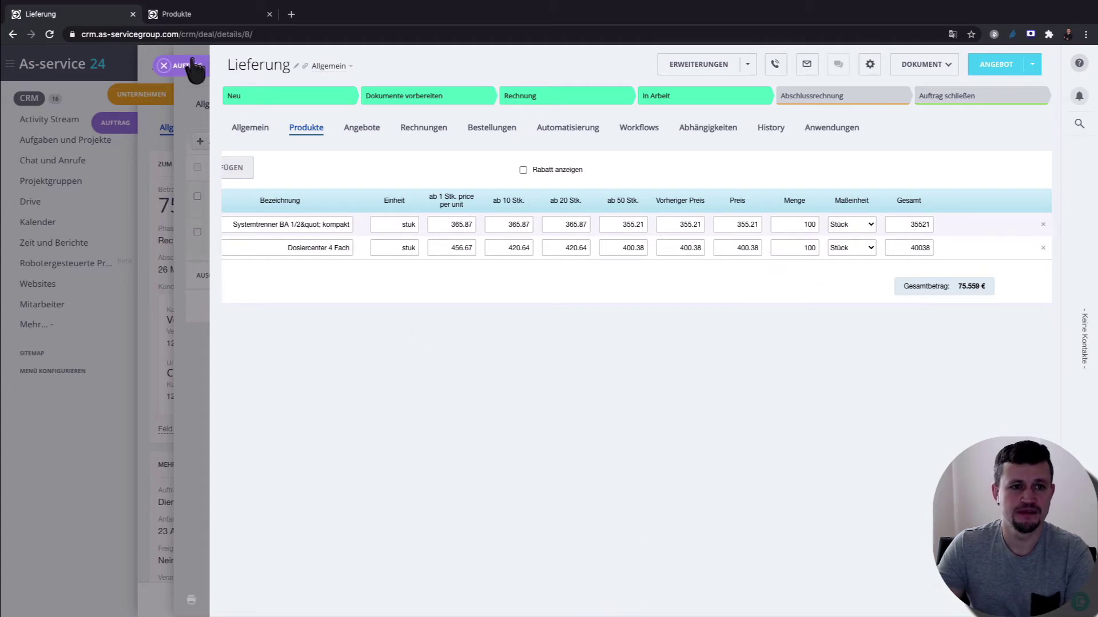
Check Lieferung's 75.559 € total in Corporation AG's orders, then close the company view.
click(164, 66)
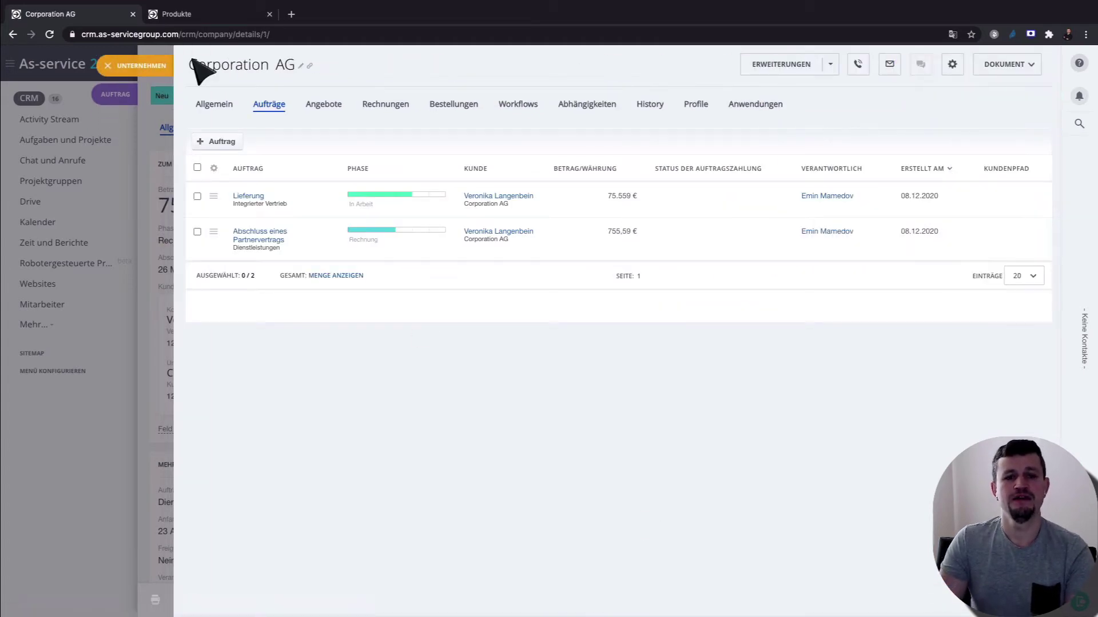
drag(640, 195, 607, 195)
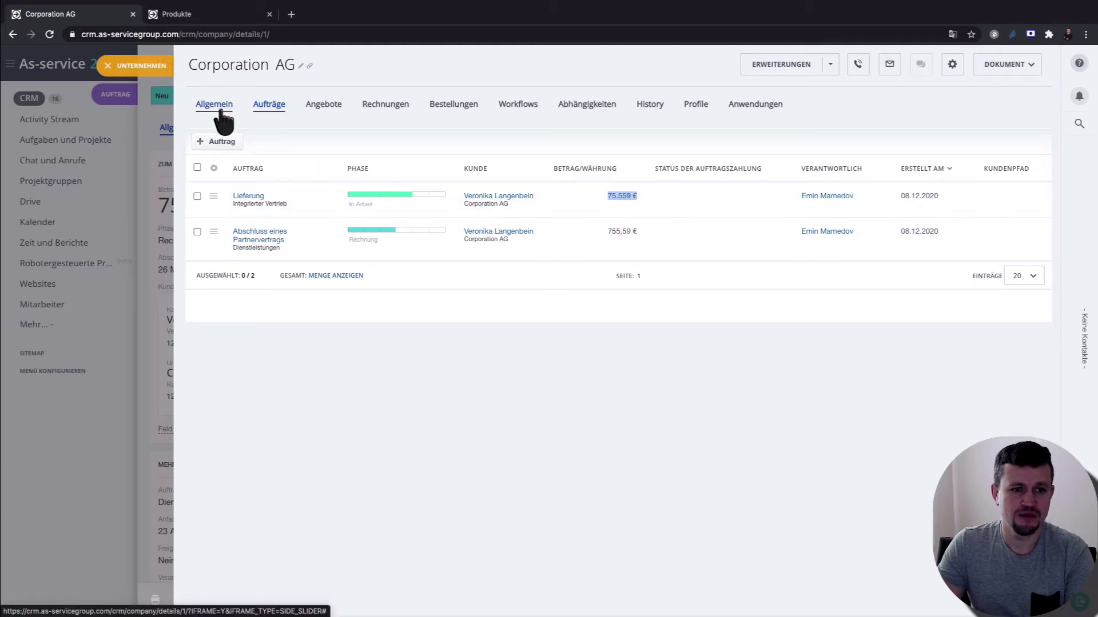
click(161, 70)
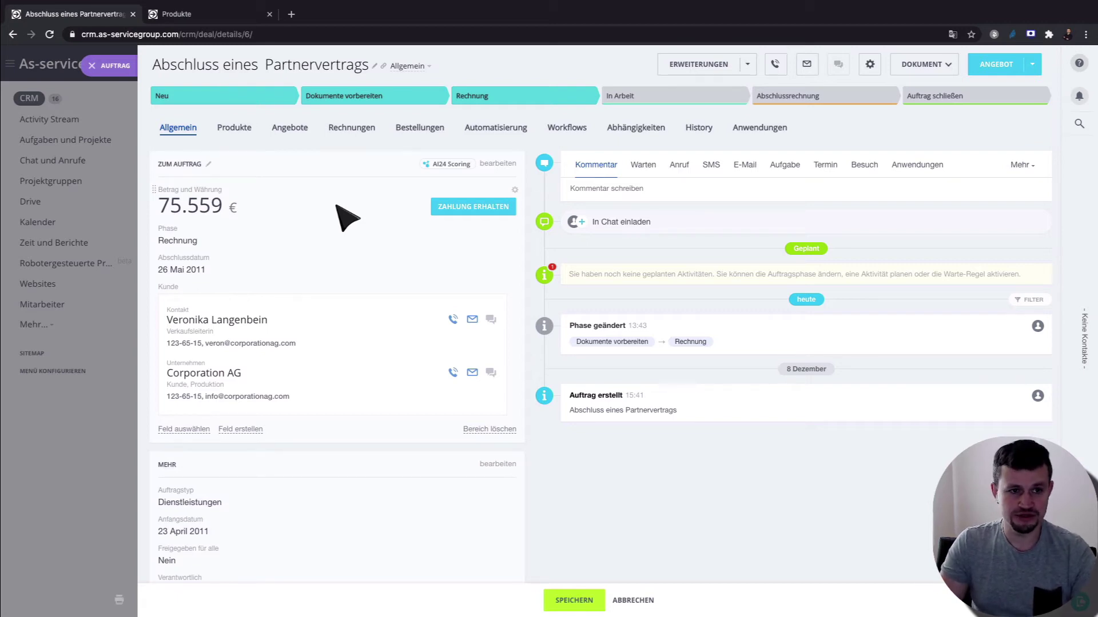
Close the deal without saving and reopen Abschluss eines Partnervertrags at 755,59 €.
click(95, 65)
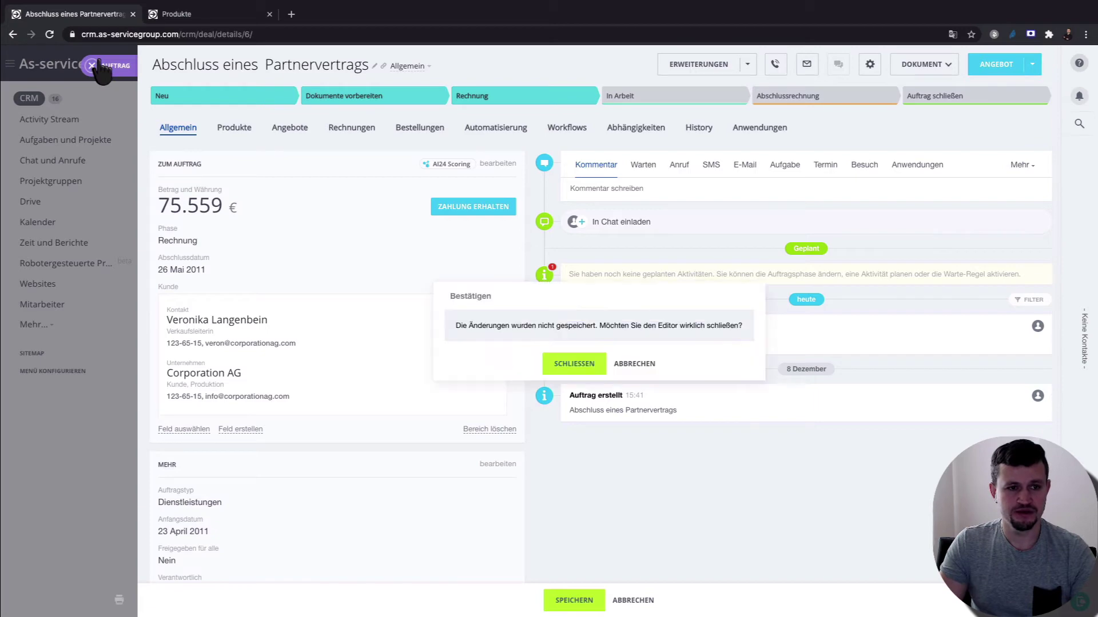
click(578, 369)
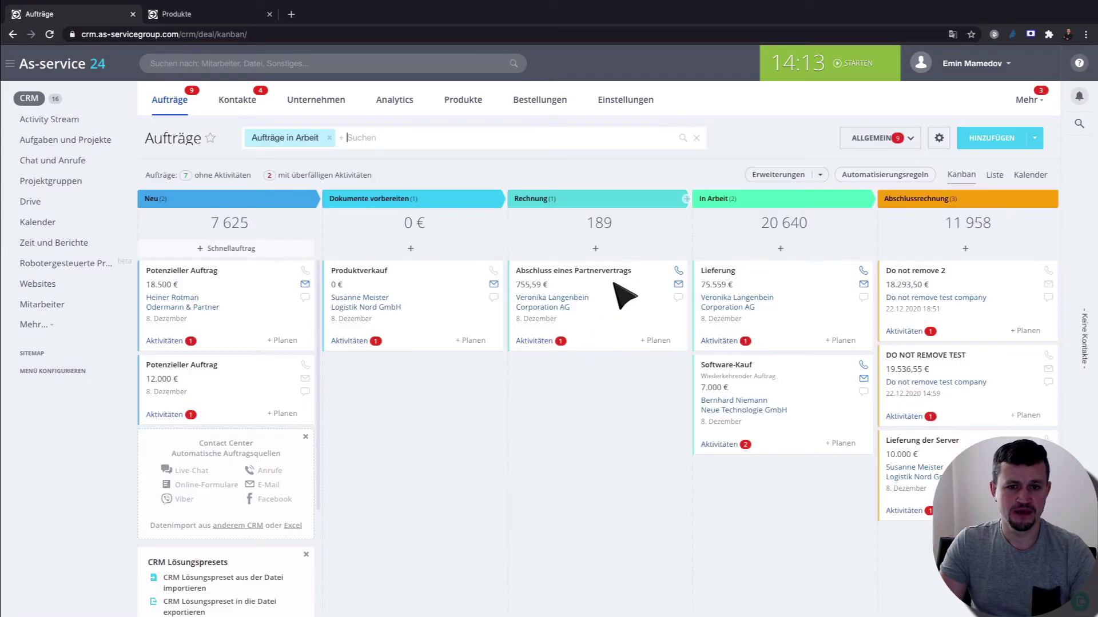
click(614, 272)
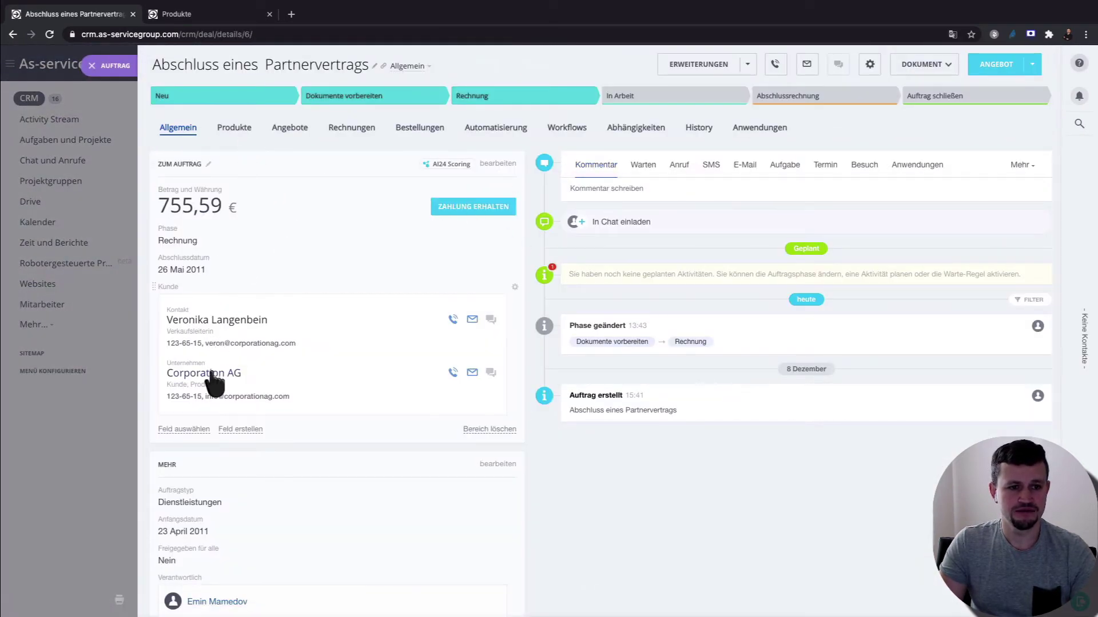
click(207, 372)
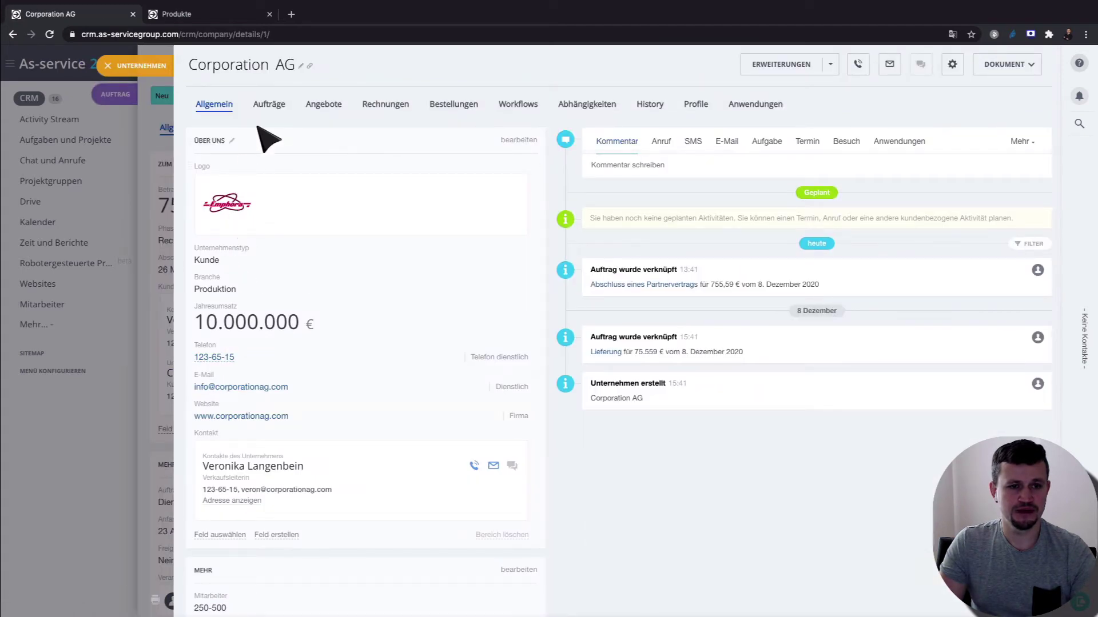
click(269, 105)
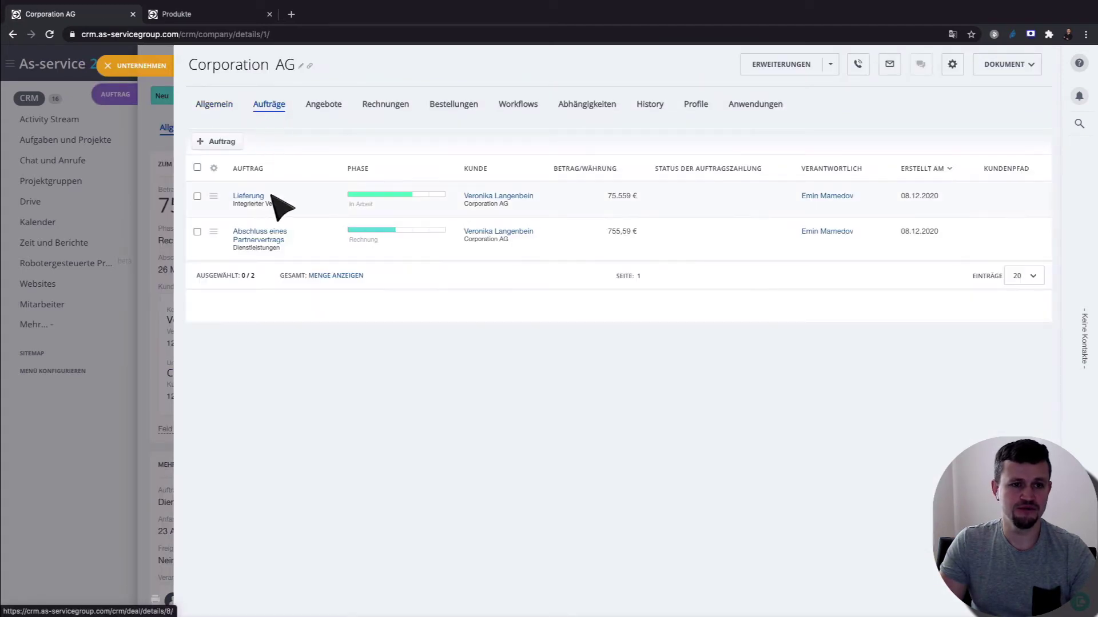
triple_click(621, 199)
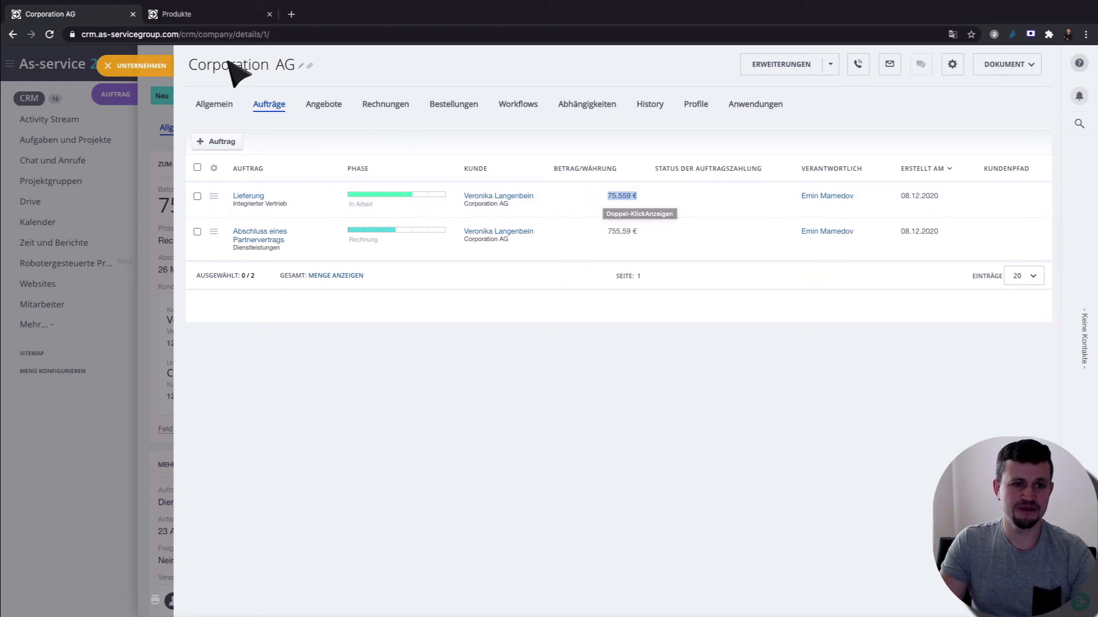
click(163, 71)
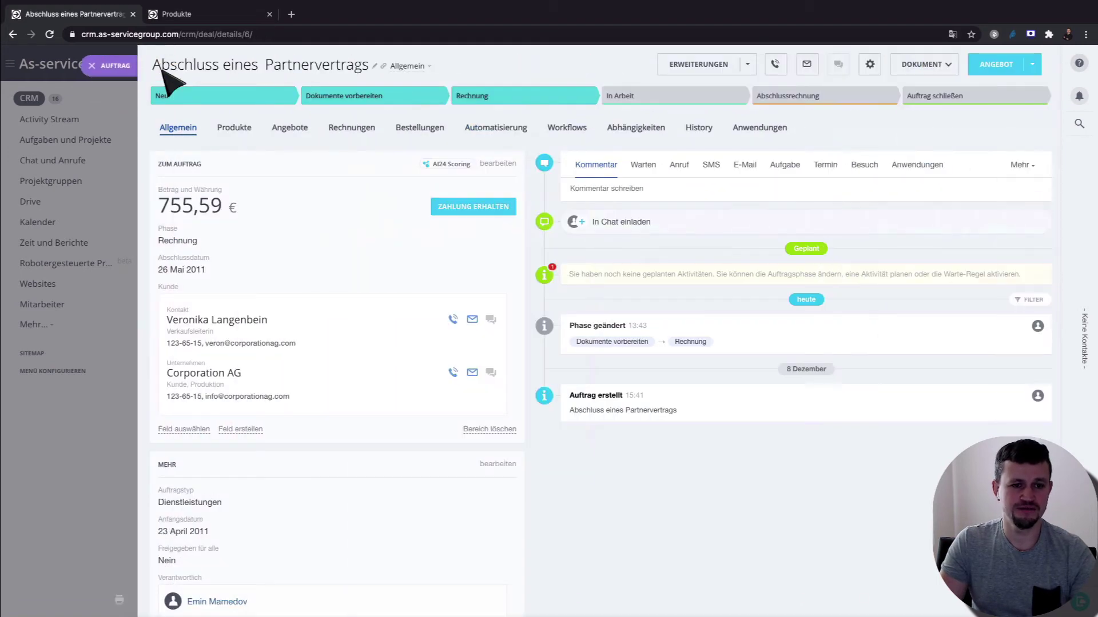
Delete both product rows from the deal and save the empty product list.
click(229, 123)
scroll(1012, 252, right, 2)
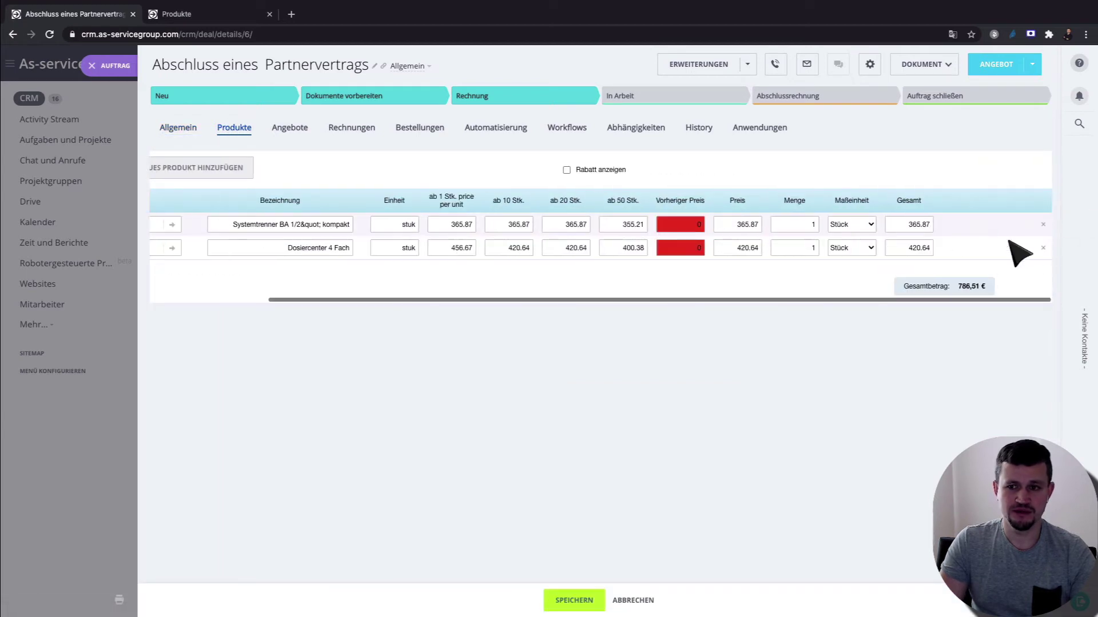
click(1043, 248)
key(Return)
click(1043, 224)
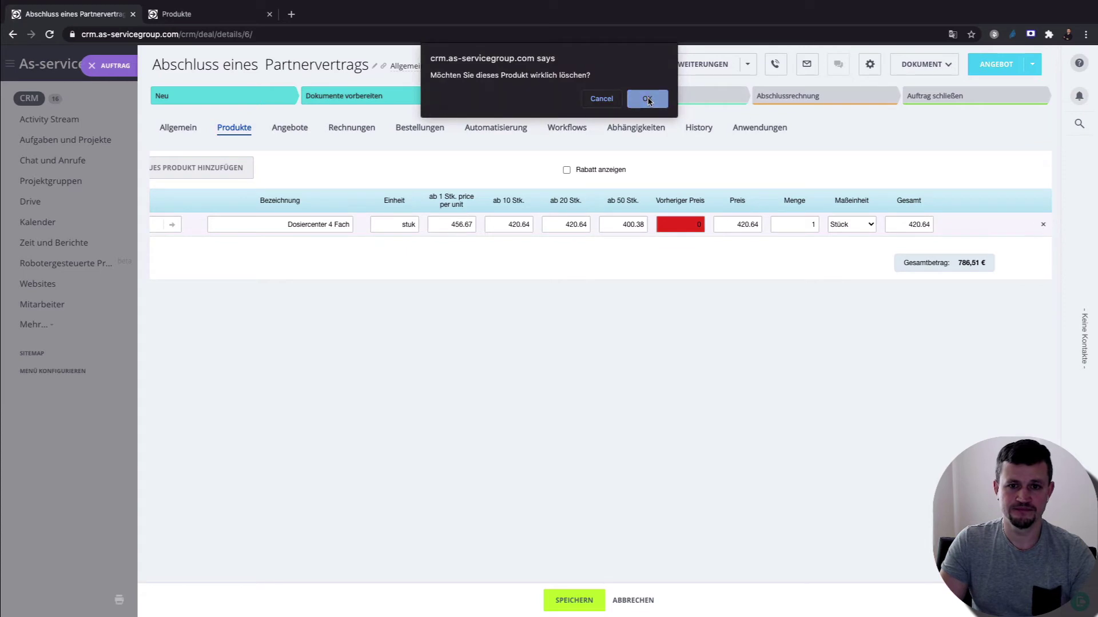
click(648, 98)
click(583, 601)
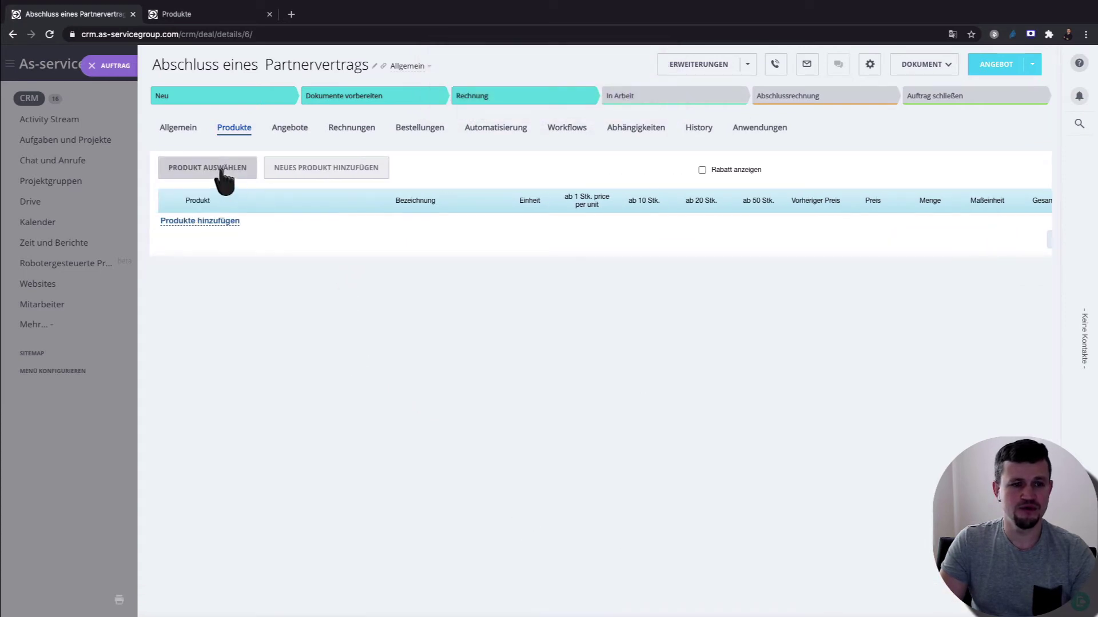
Add products 01 and 04, priced 365.87 and 420.64 at quantity 1.
click(223, 171)
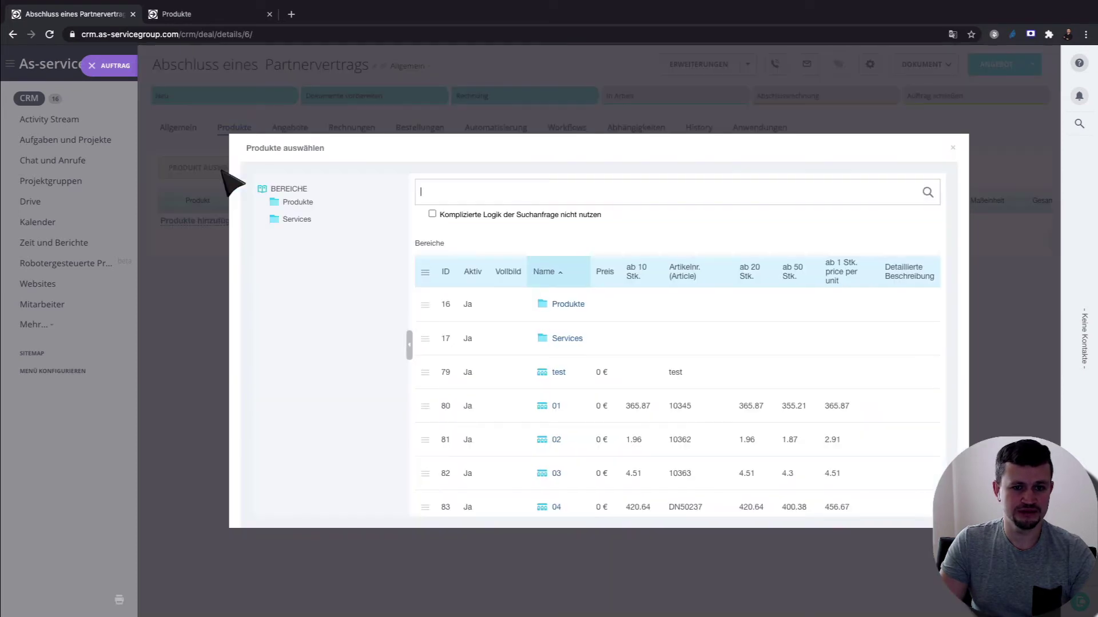
click(711, 417)
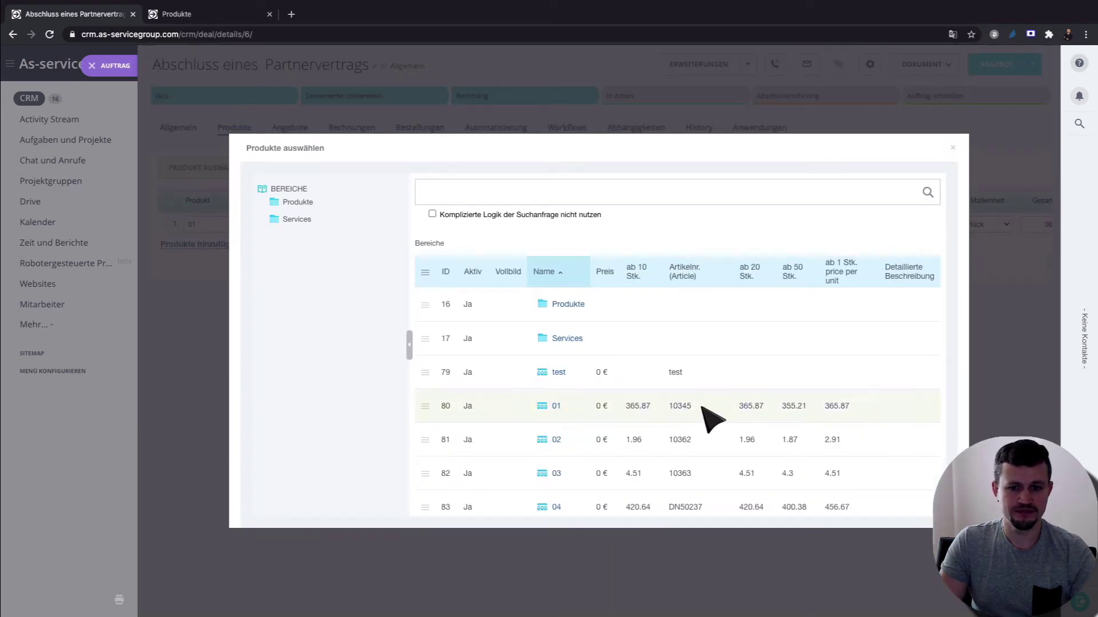
click(730, 518)
click(953, 148)
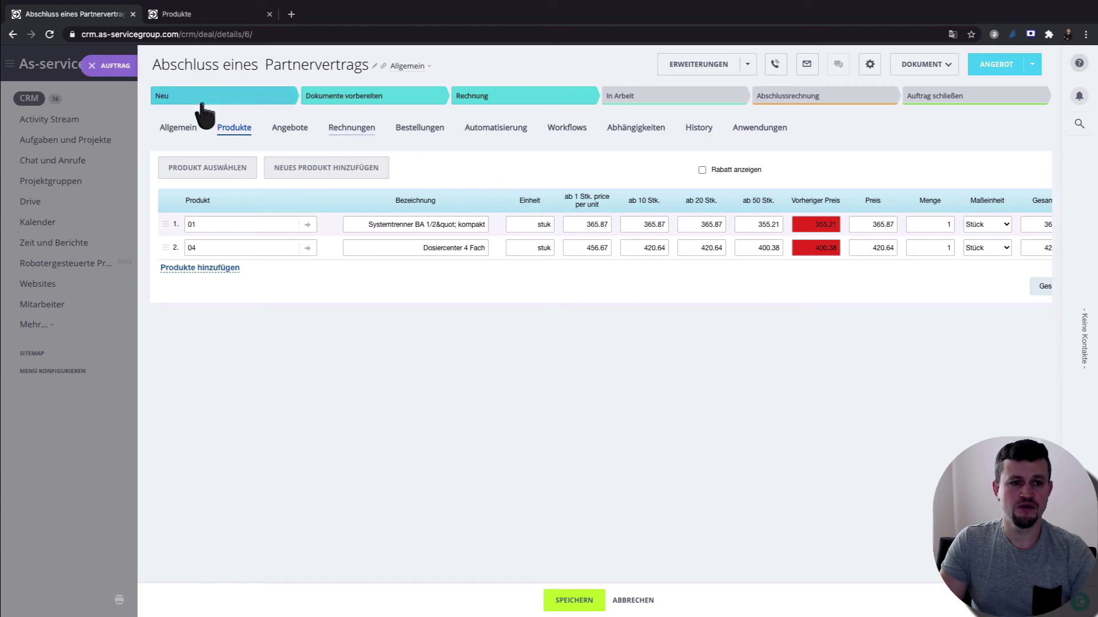
Review the Lieferung deal's product prices, then return to the Partnervertrag deal's product rows.
click(180, 129)
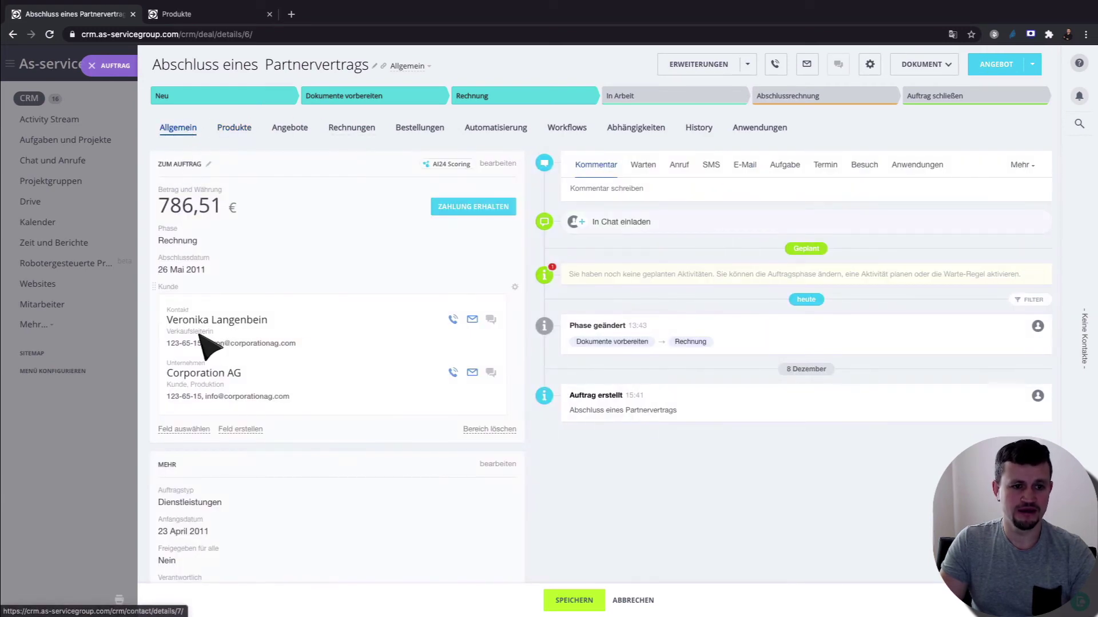
click(204, 375)
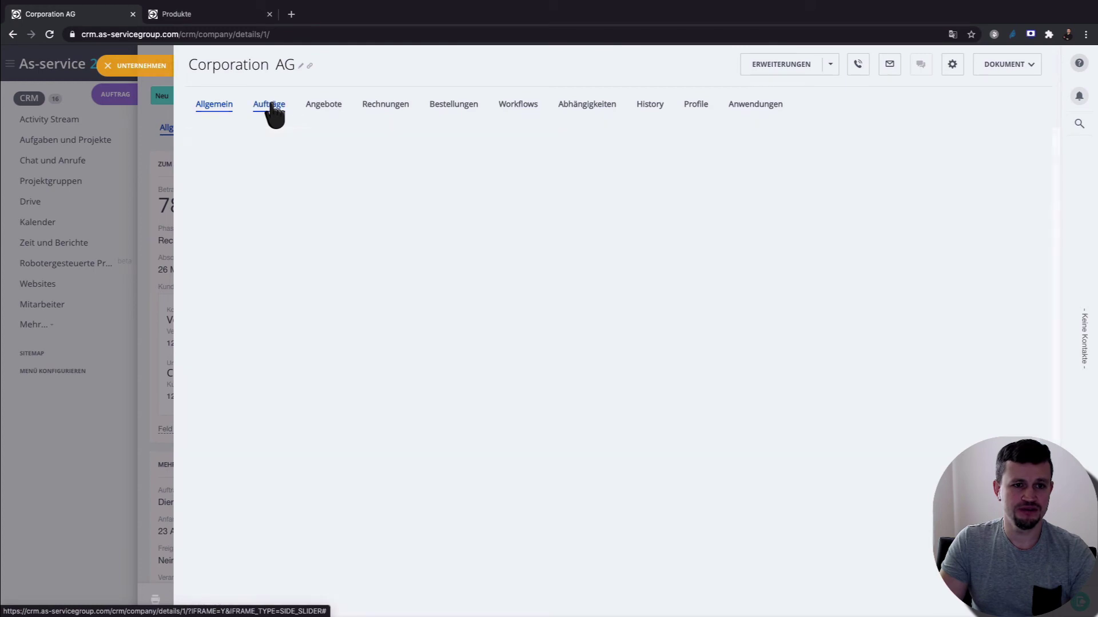
click(270, 104)
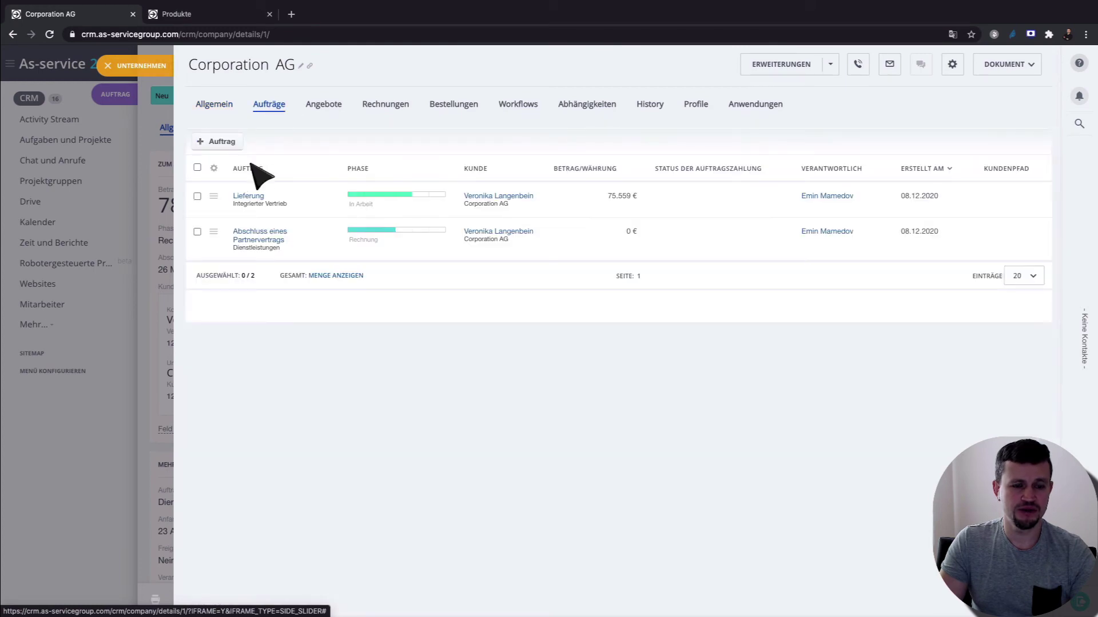
click(251, 199)
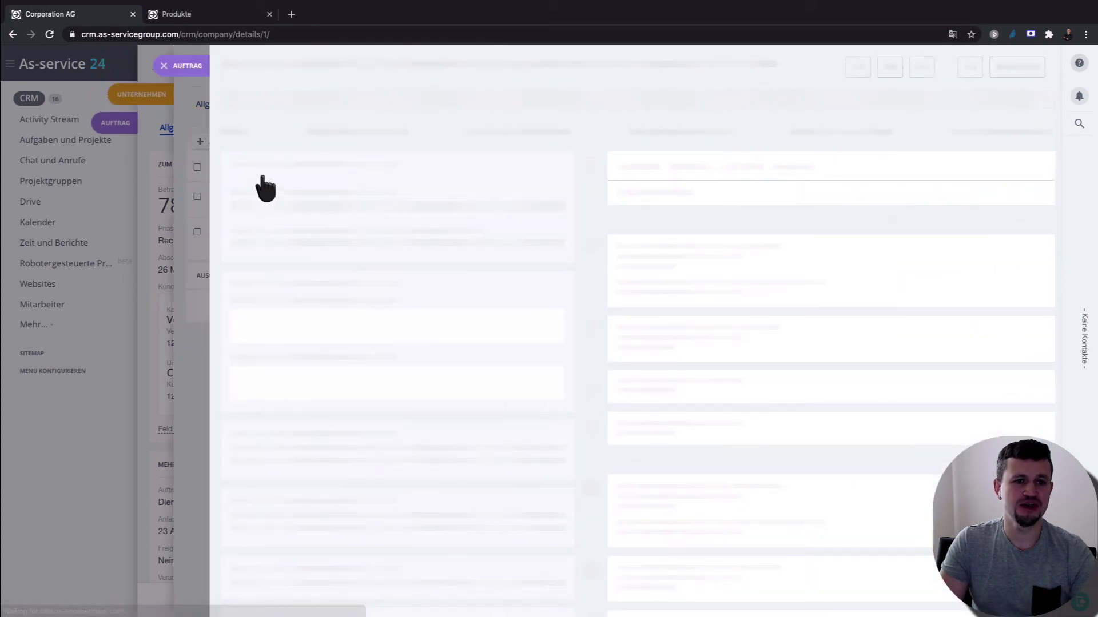
click(309, 130)
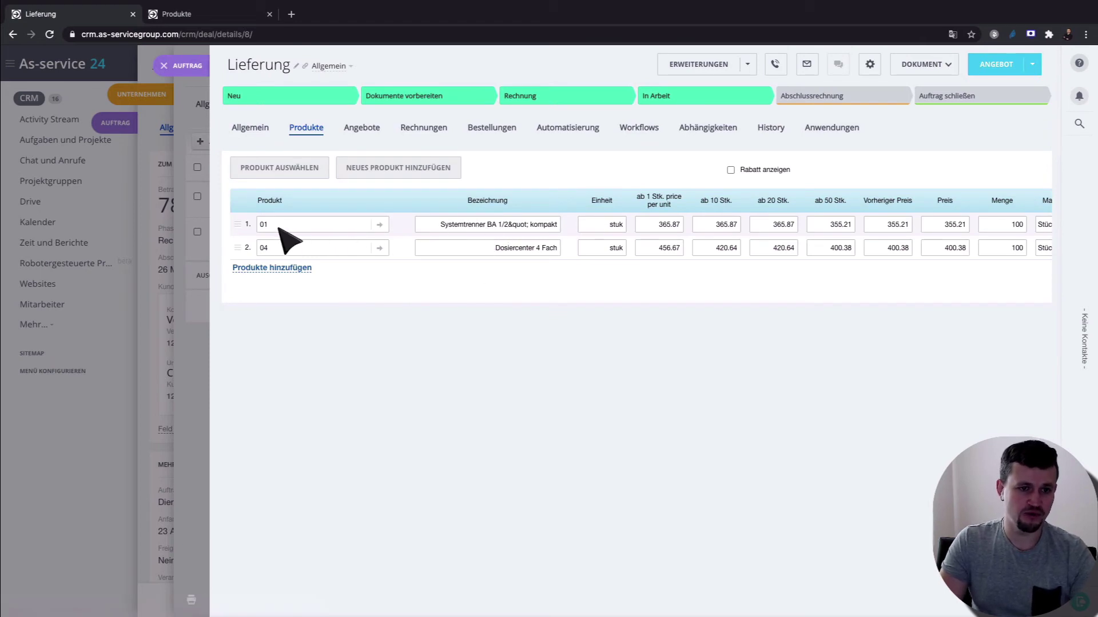
click(181, 66)
click(161, 67)
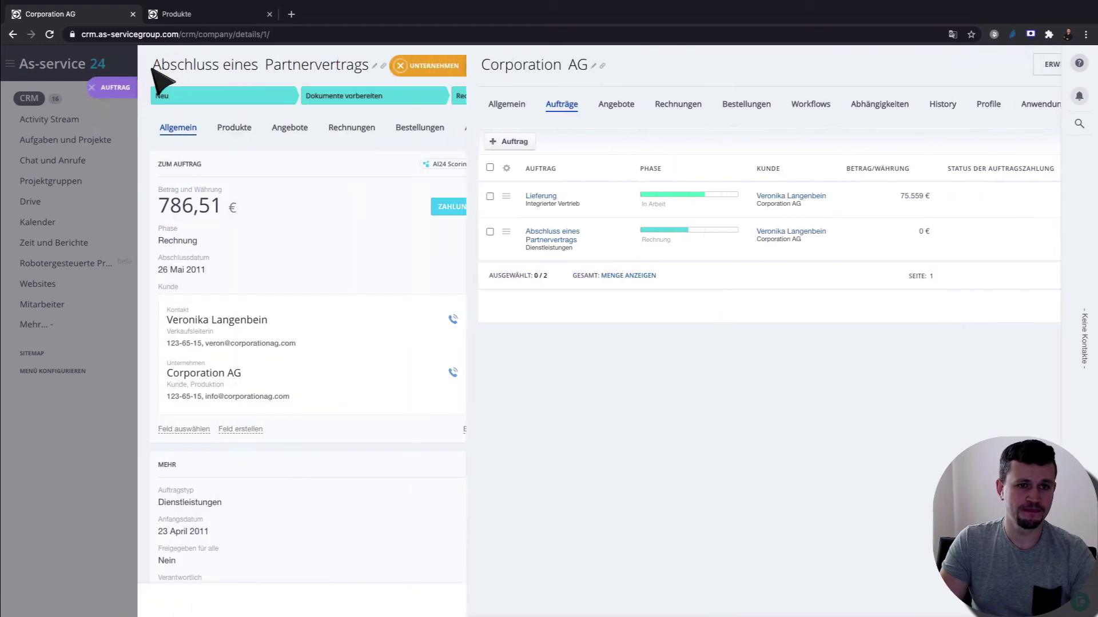
click(236, 130)
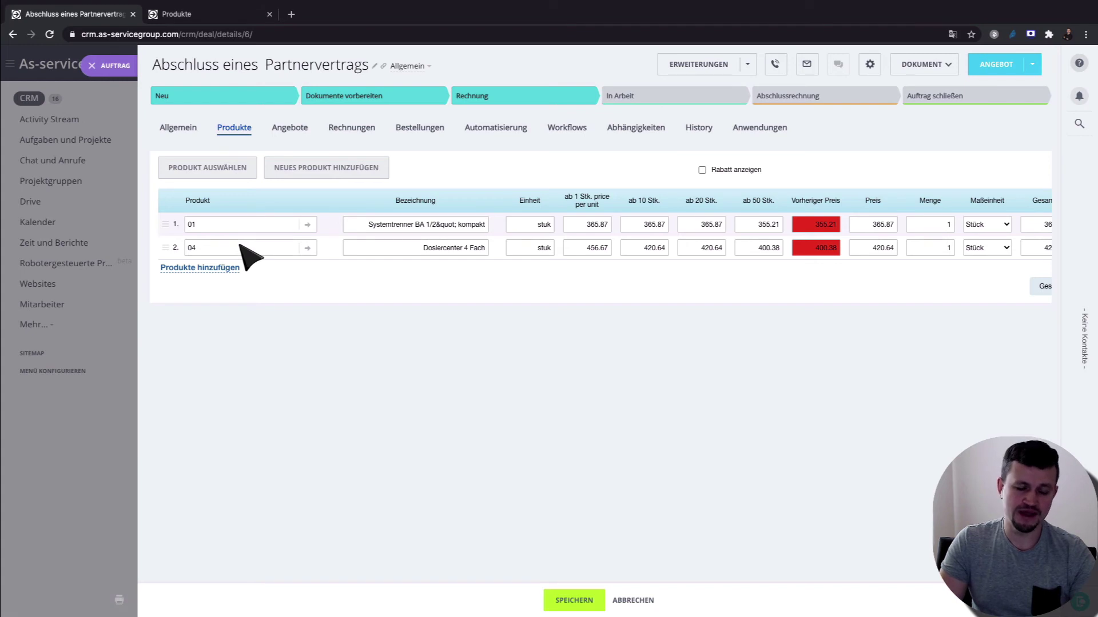
scroll(558, 220, right, 3)
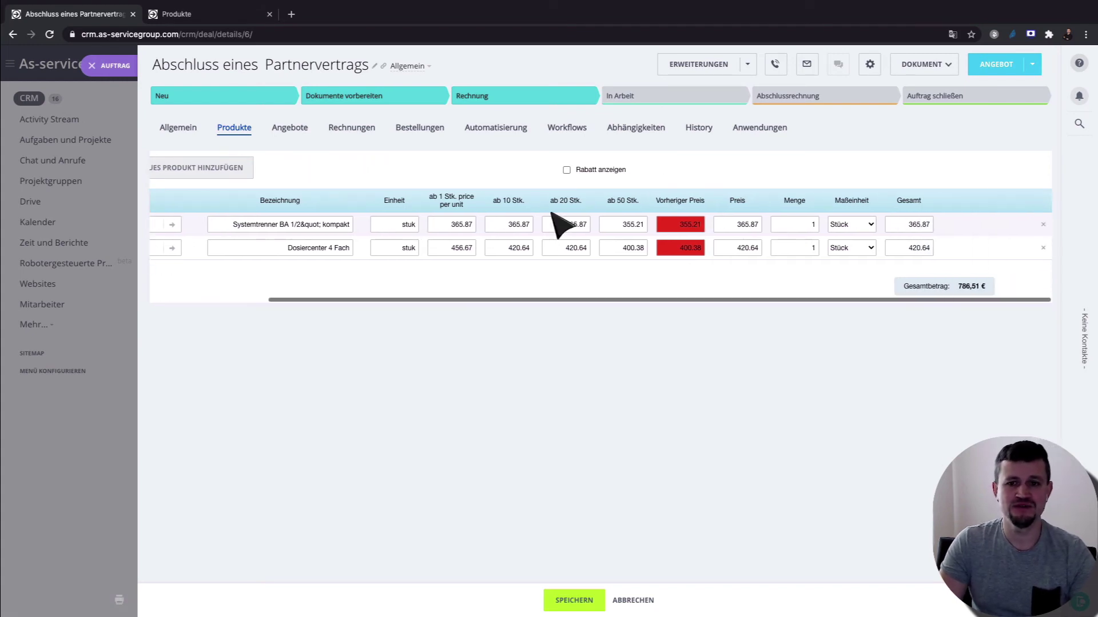
double_click(686, 225)
scroll(703, 229, up, 3)
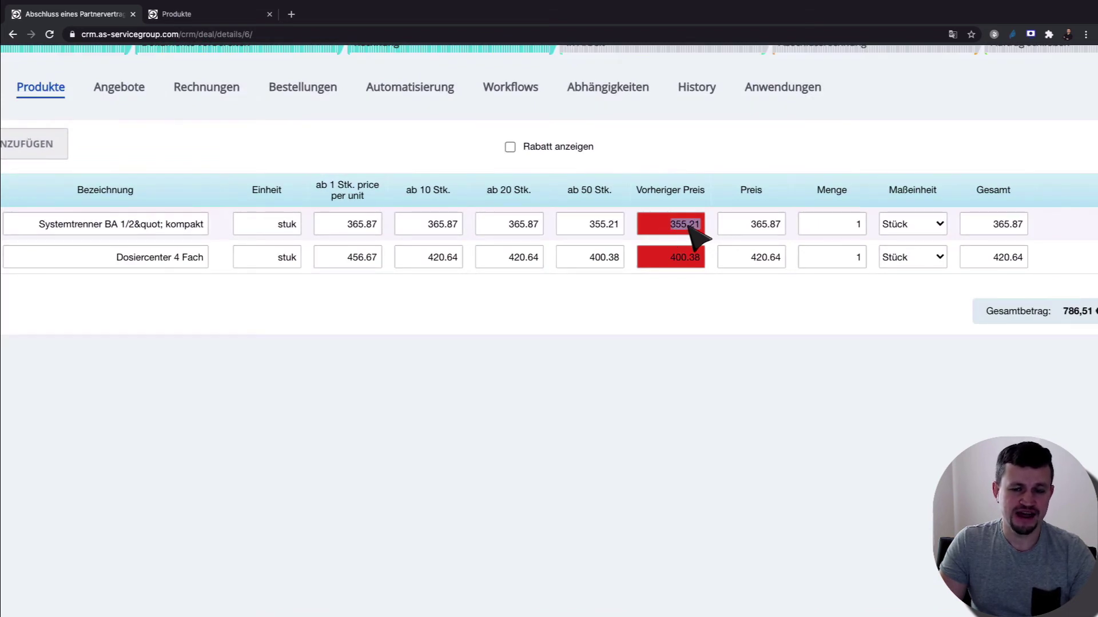
scroll(692, 234, right, 3)
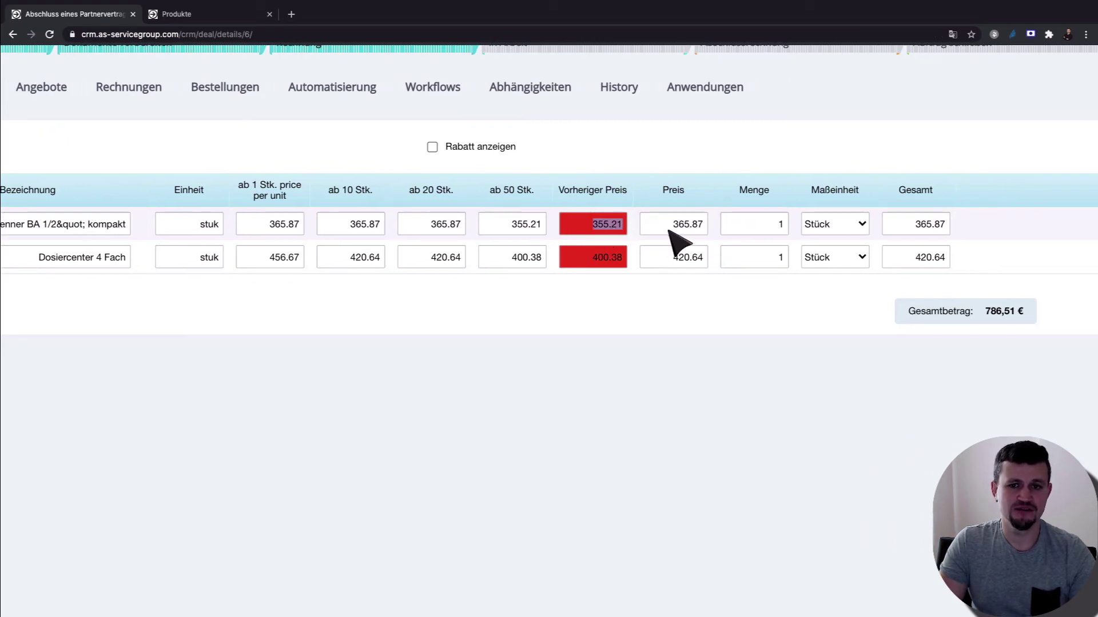
drag(671, 224, 707, 226)
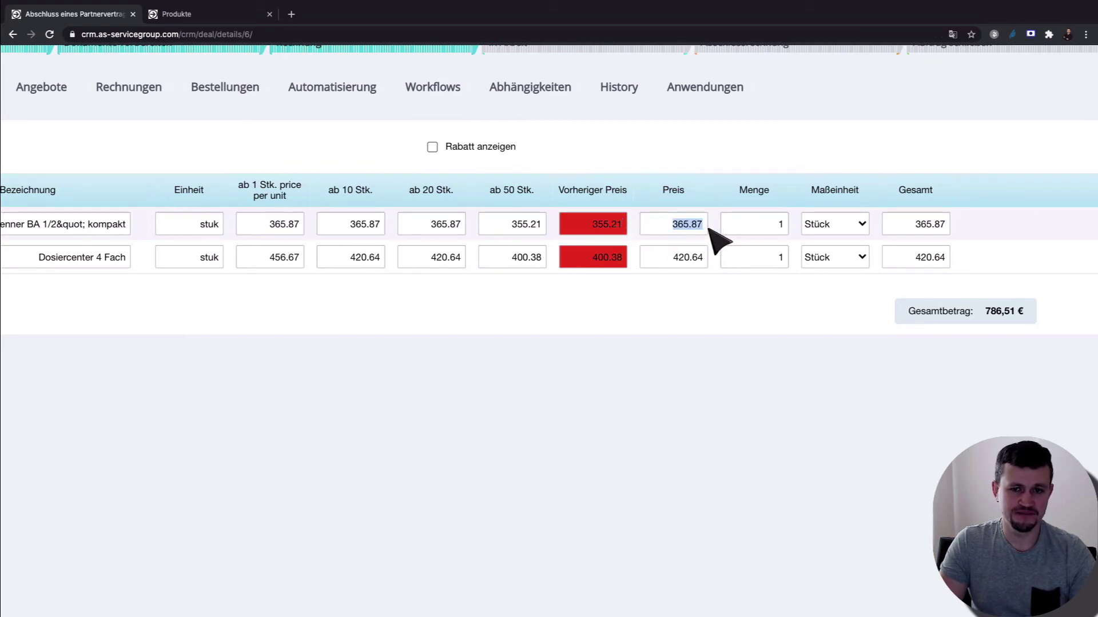
Reprice the rows to 355,21 and 400.38, clearing the red highlights for a 755,59 € total.
text(355)
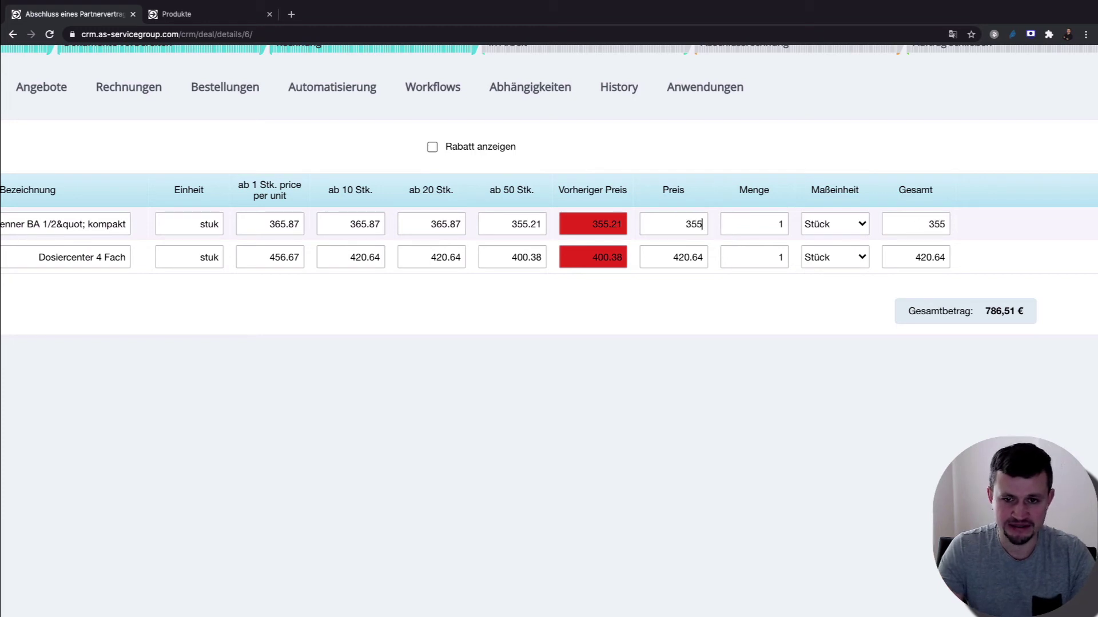
text(,21)
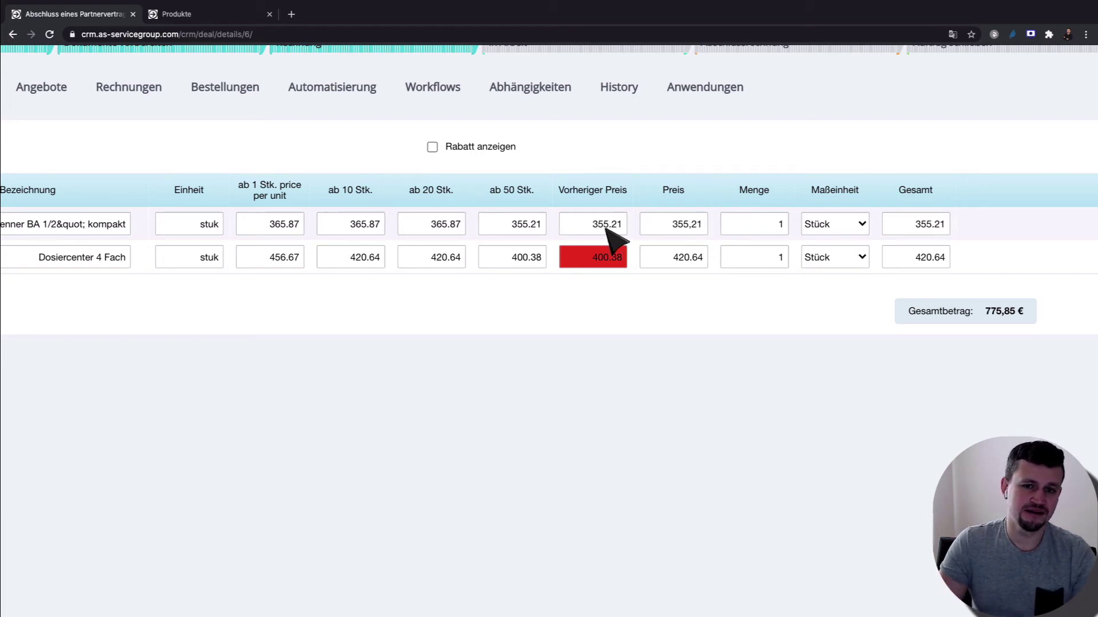
drag(670, 257, 702, 257)
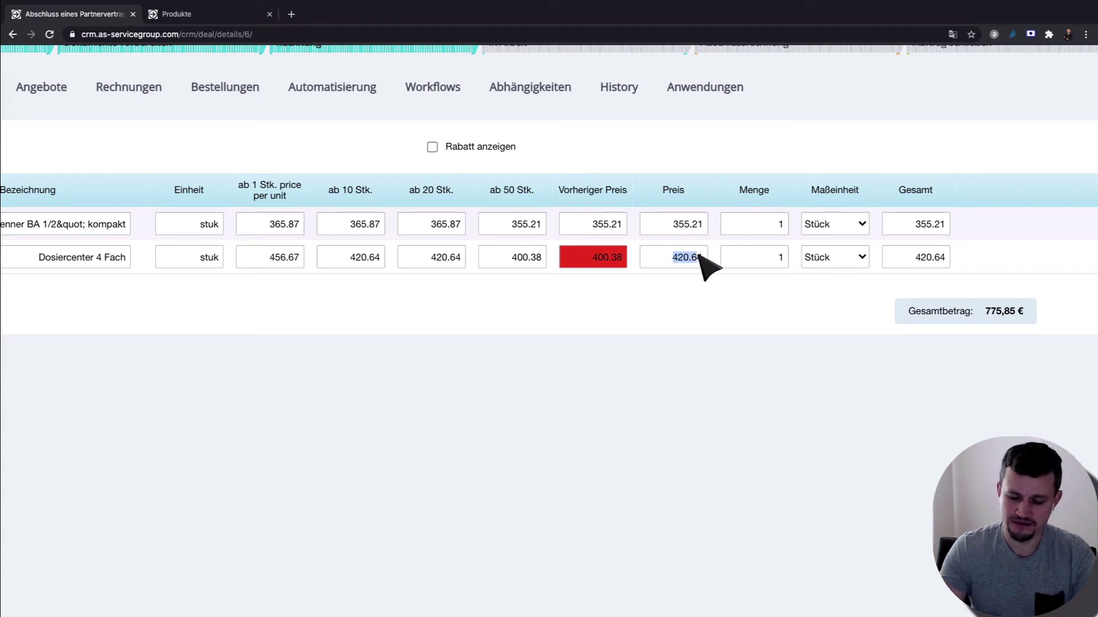
text(44)
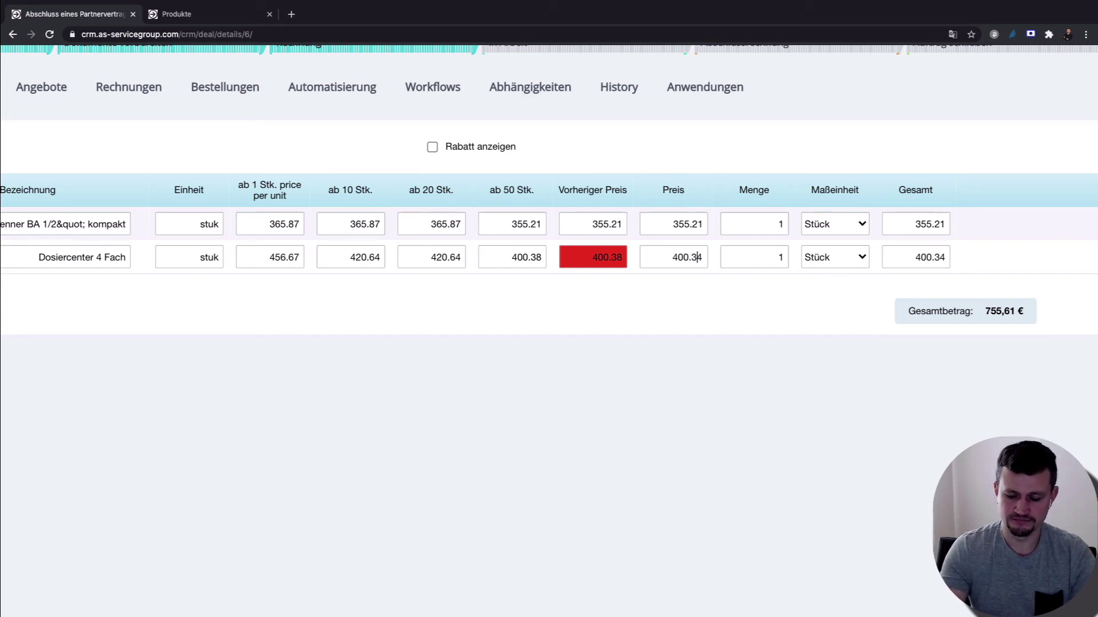
text(8)
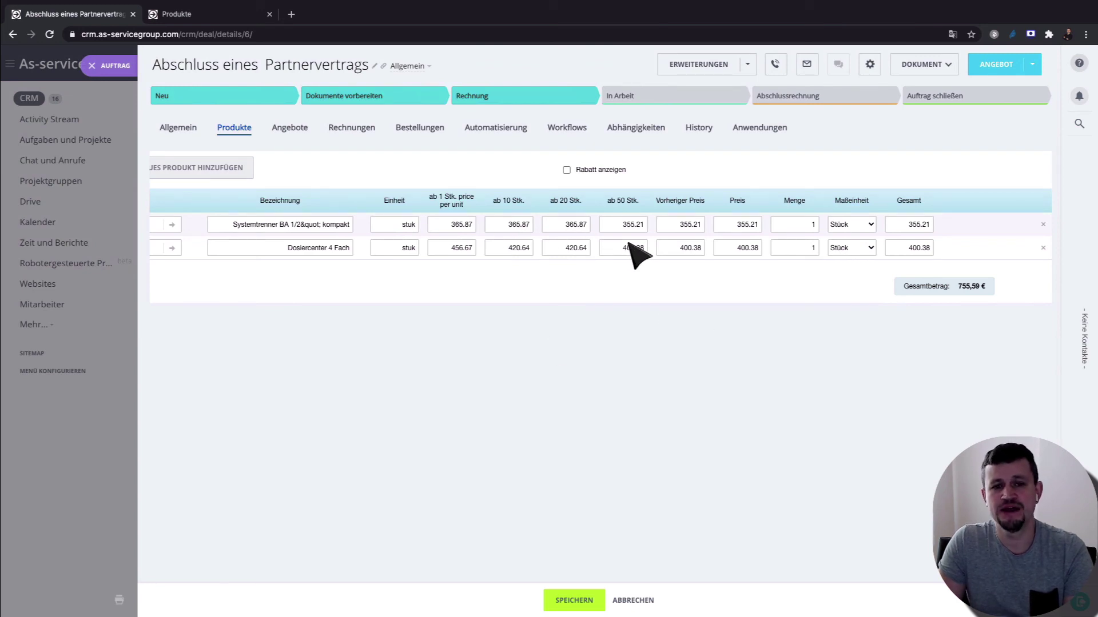
click(226, 13)
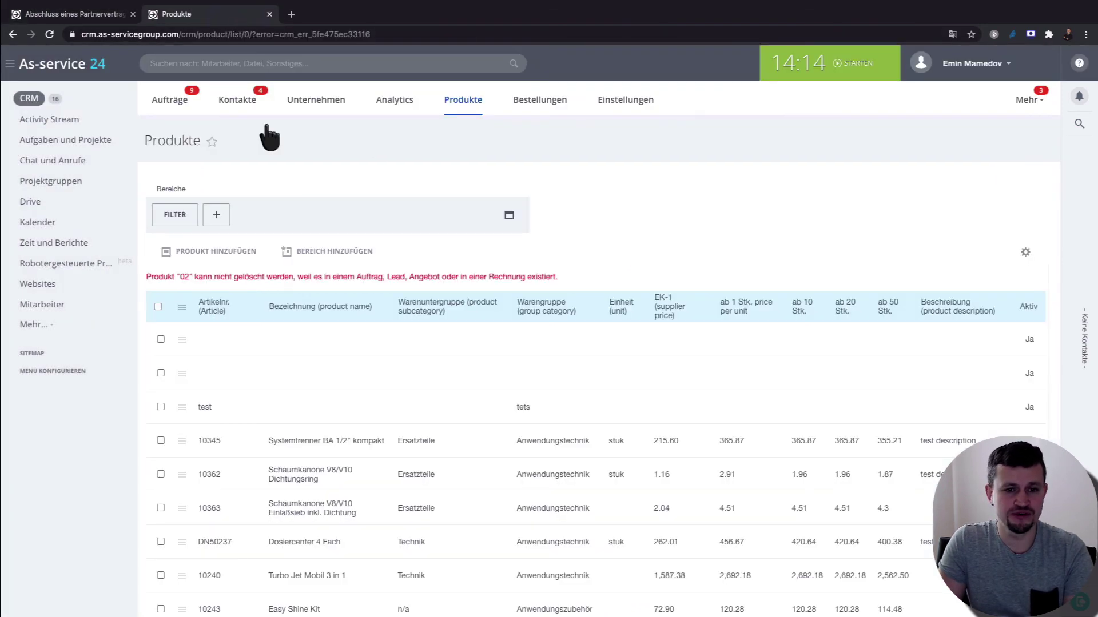
scroll(409, 317, down, 4)
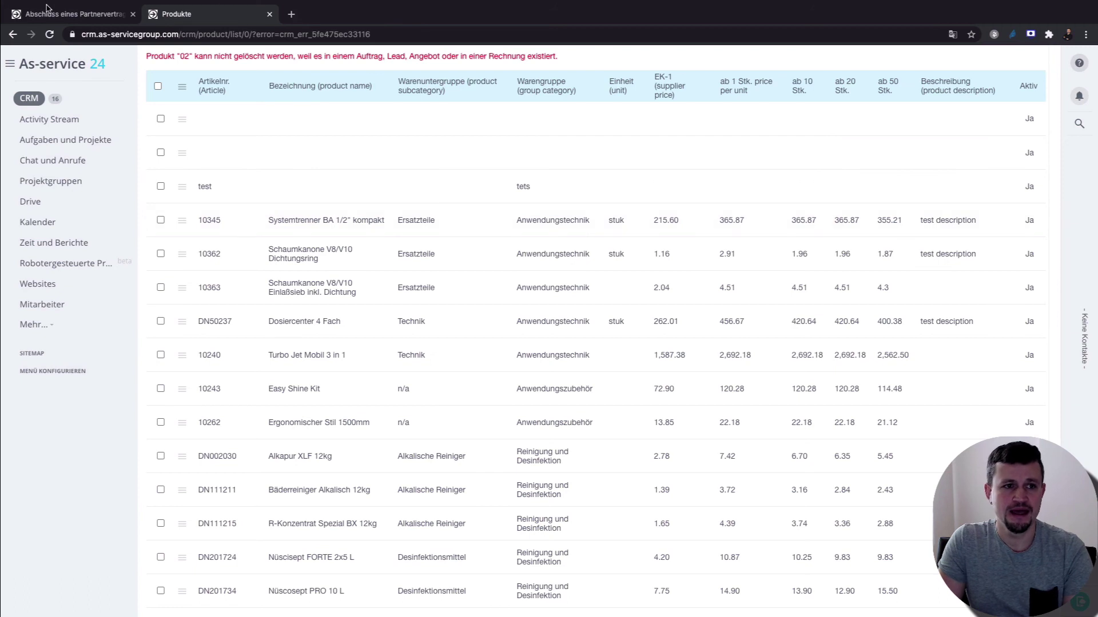
click(69, 14)
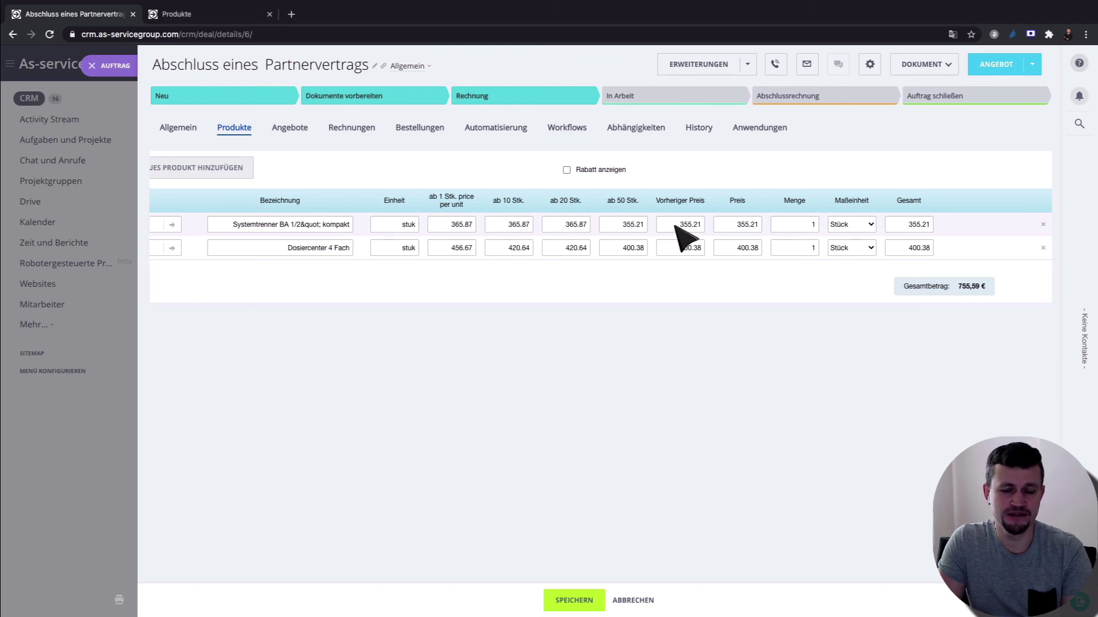
double_click(748, 226)
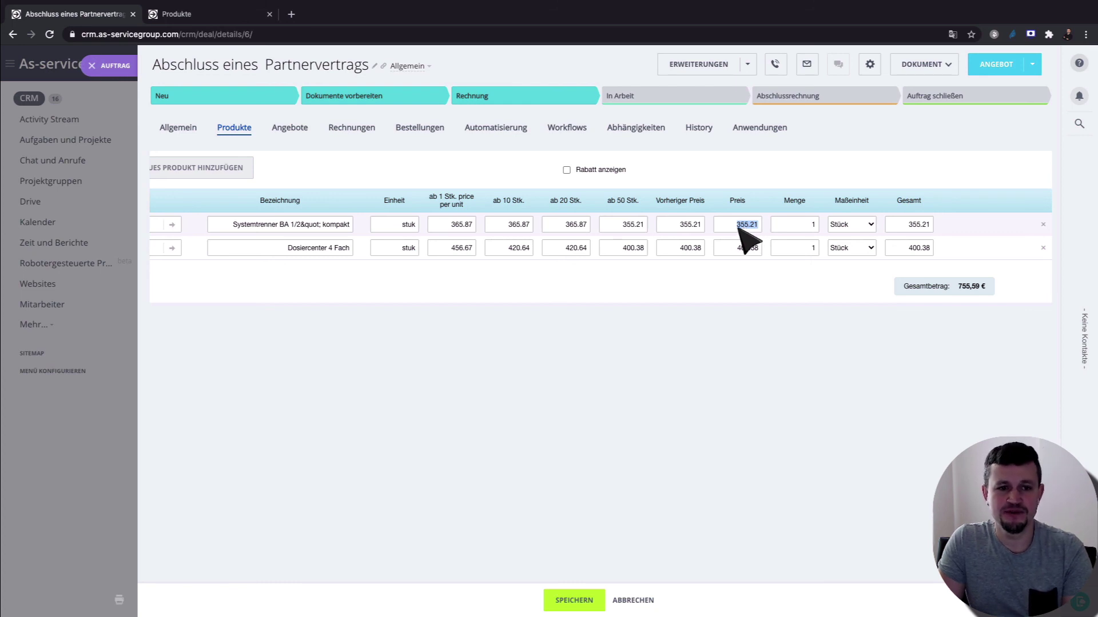
scroll(737, 240, left, 5)
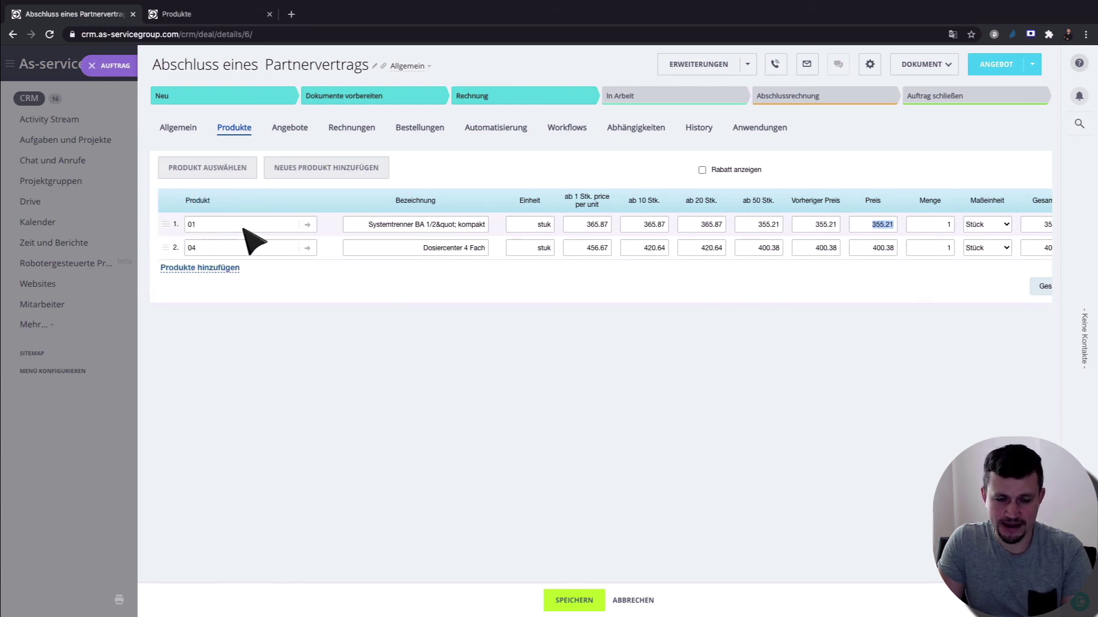
scroll(245, 229, right, 5)
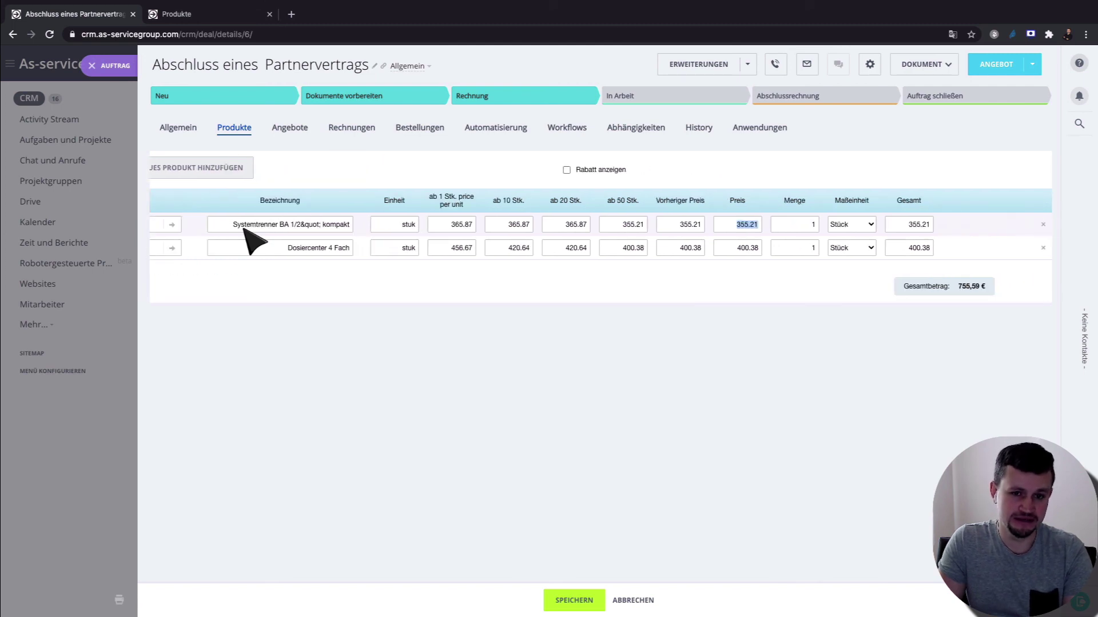